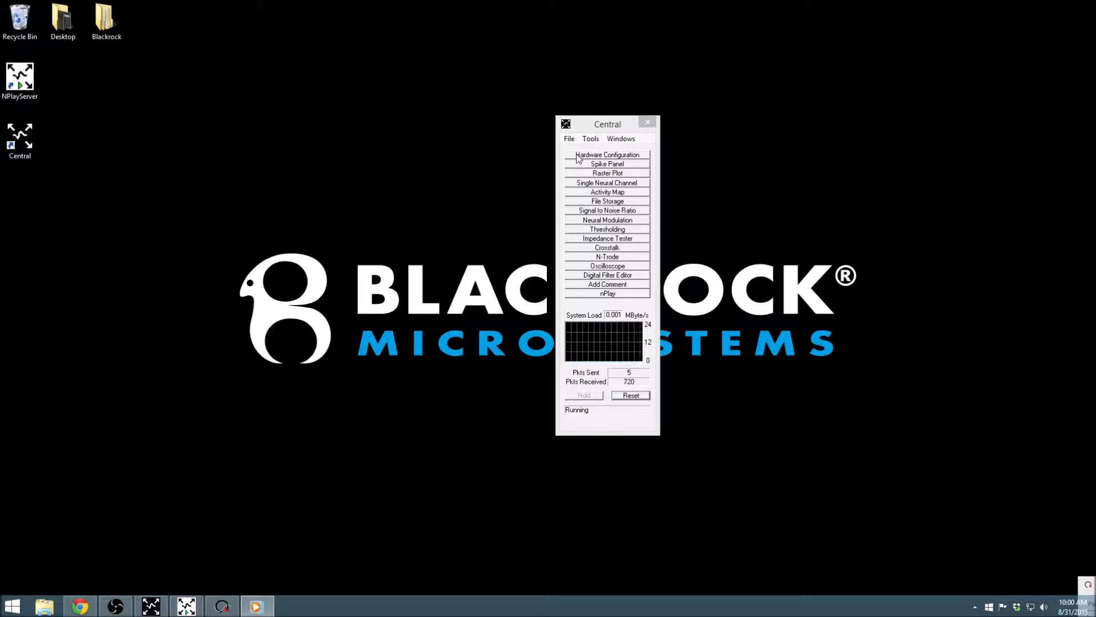
Step: Open the Hardware Configuration, collapse Signal Types, and show the Front End Amp channels as a detailed list
left_click(578, 156)
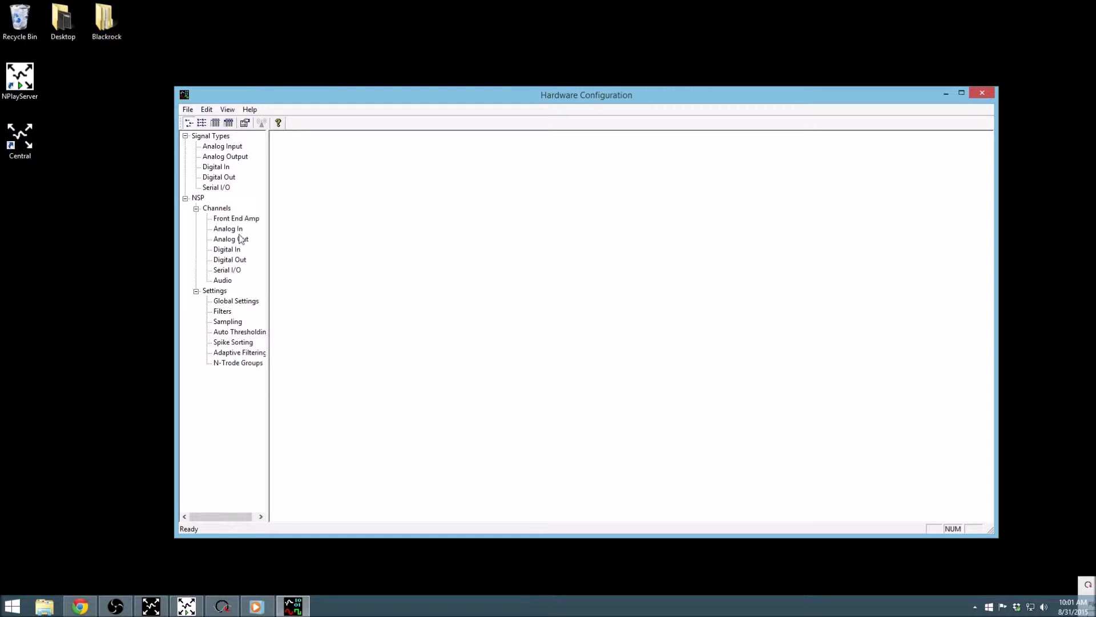
left_click(219, 140)
left_click(219, 209)
left_click(185, 137)
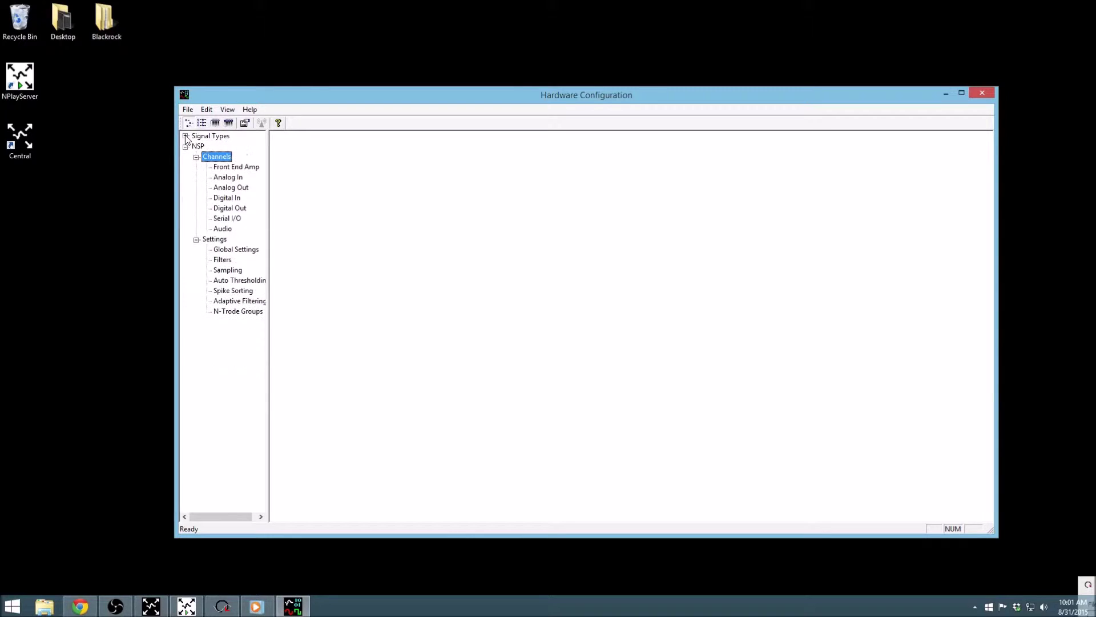
left_click(227, 168)
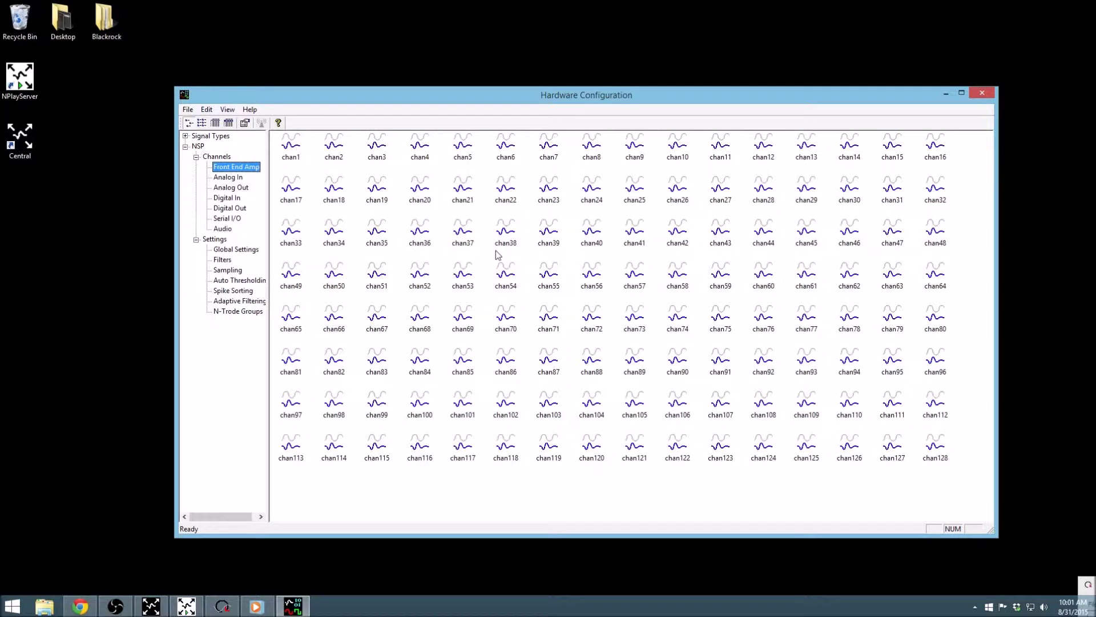
left_click(206, 124)
left_click(217, 125)
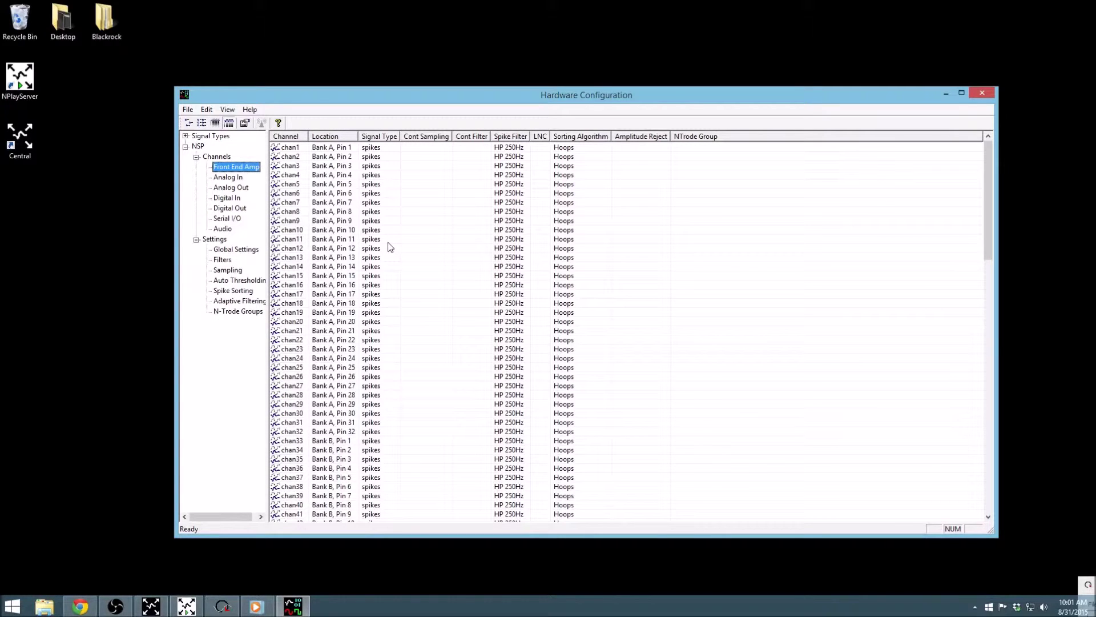
Step: Open the properties of front-end channel chan1 and set its label to elec1
left_click(300, 150)
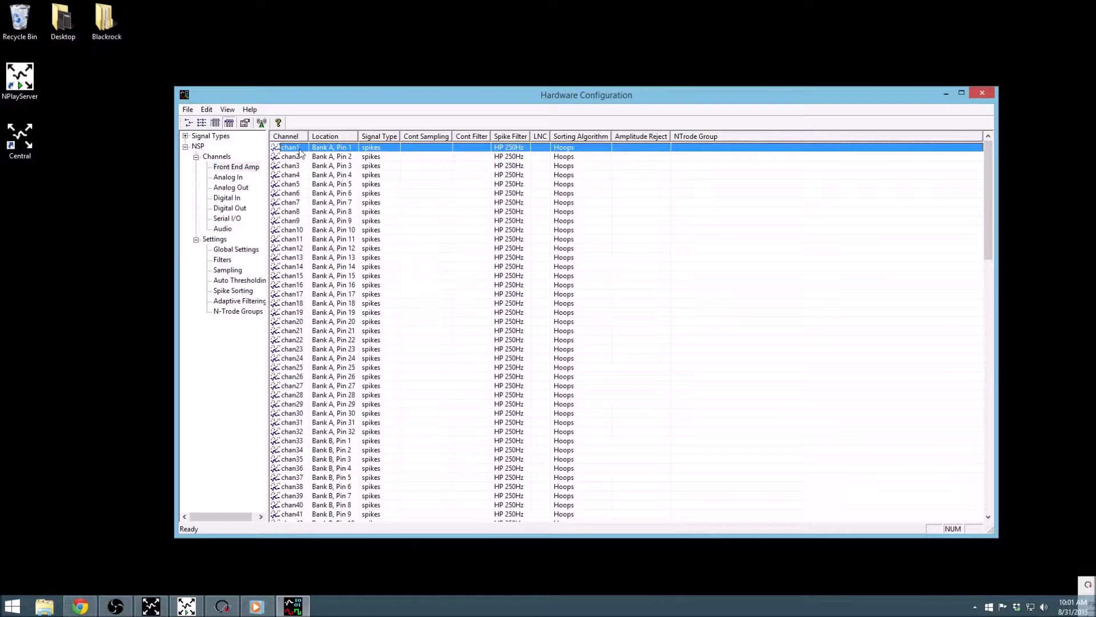
right_click(301, 150)
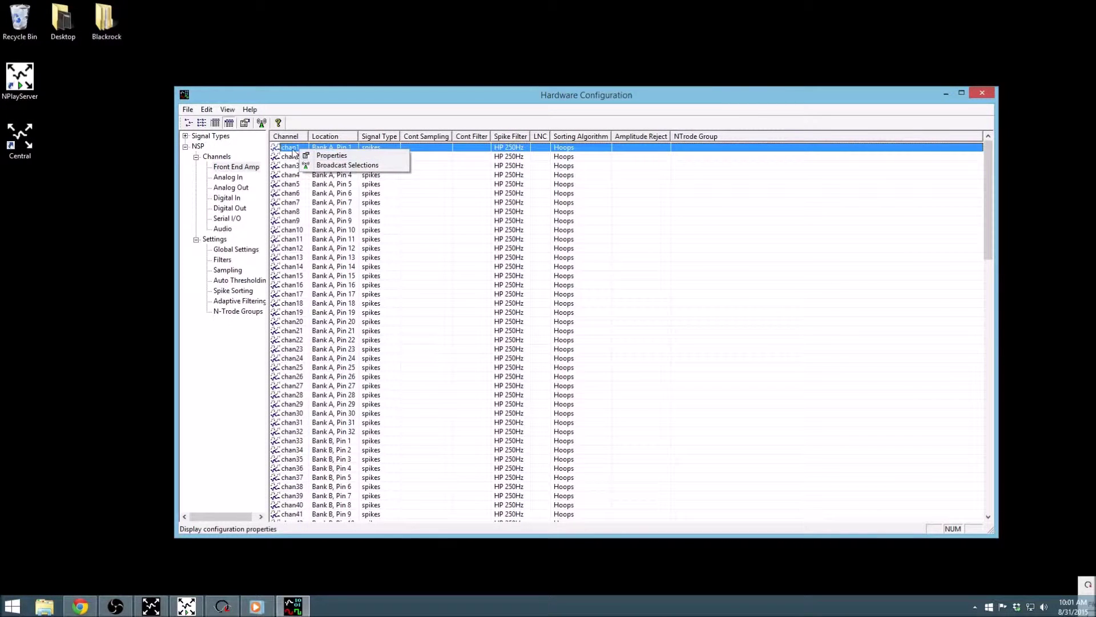
left_click(291, 150)
double_click(291, 149)
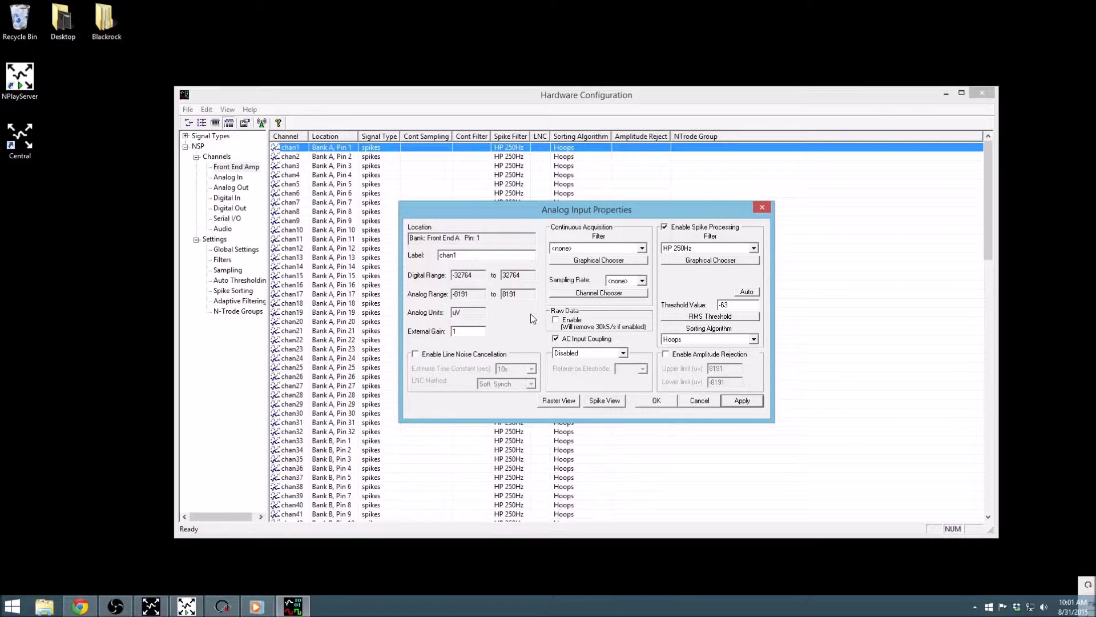
left_click(483, 257)
key("BackSpace")
key("BackSpace")
key("BackSpace")
key("BackSpace")
type("elec1")
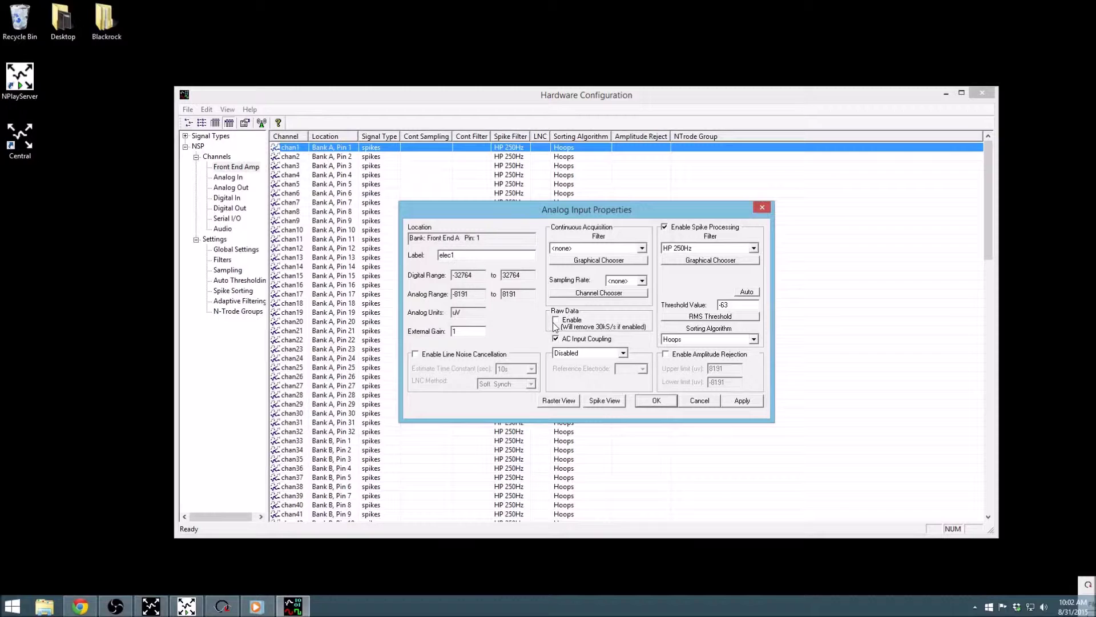
Step: Enable raw data for elec1 and configure continuous acquisition with a 2 kS/s sampling rate and the LP 250Hz filter
left_click(555, 320)
left_click(610, 281)
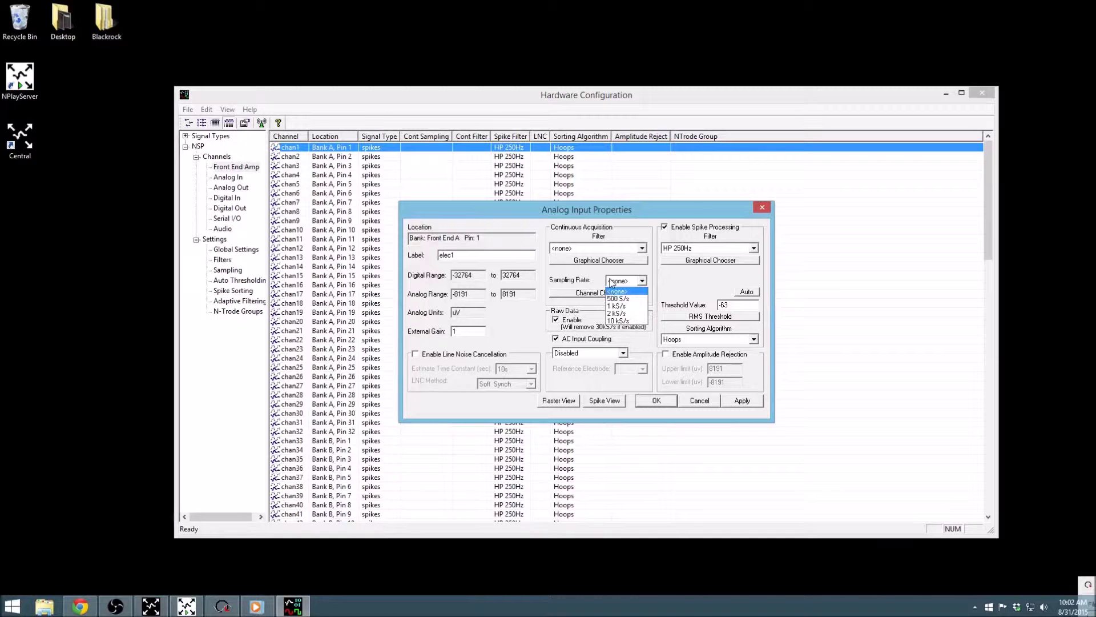
left_click(617, 313)
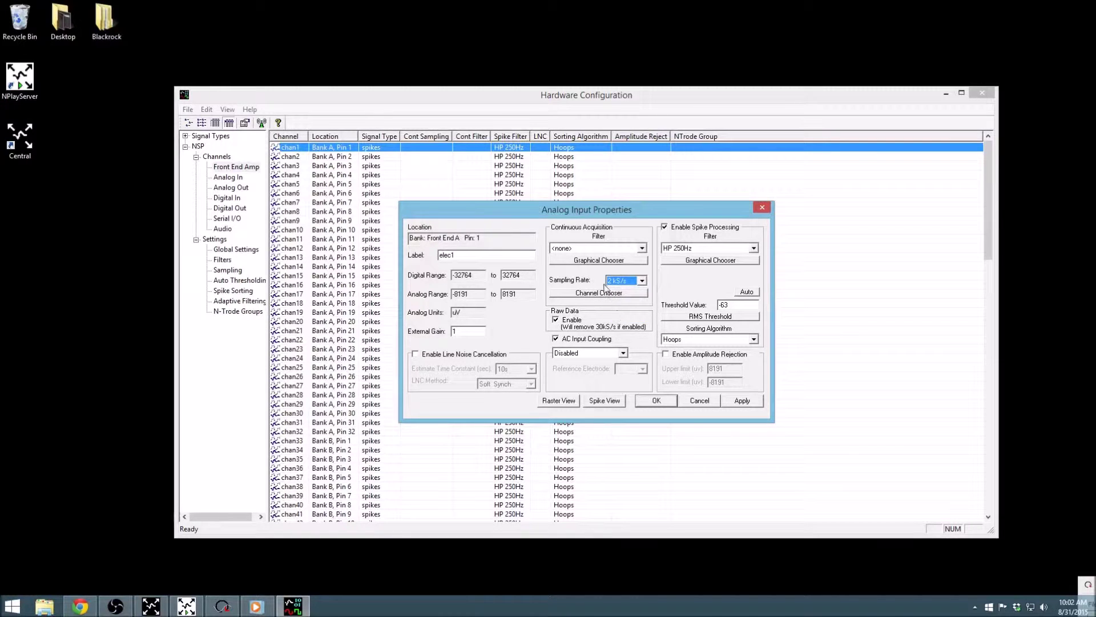
left_click(610, 249)
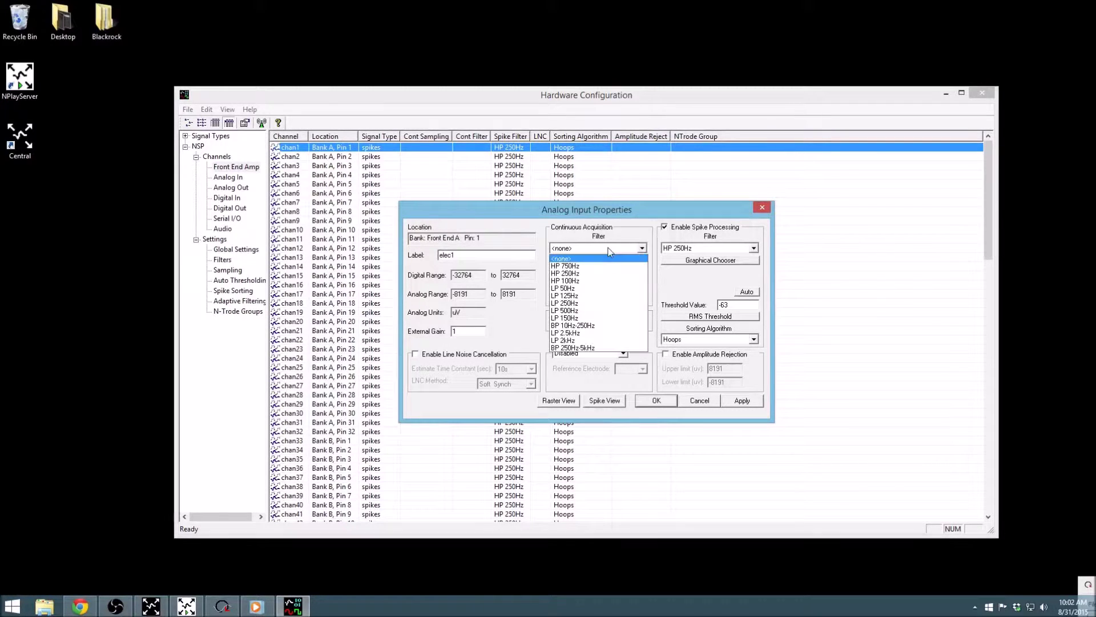
left_click(589, 304)
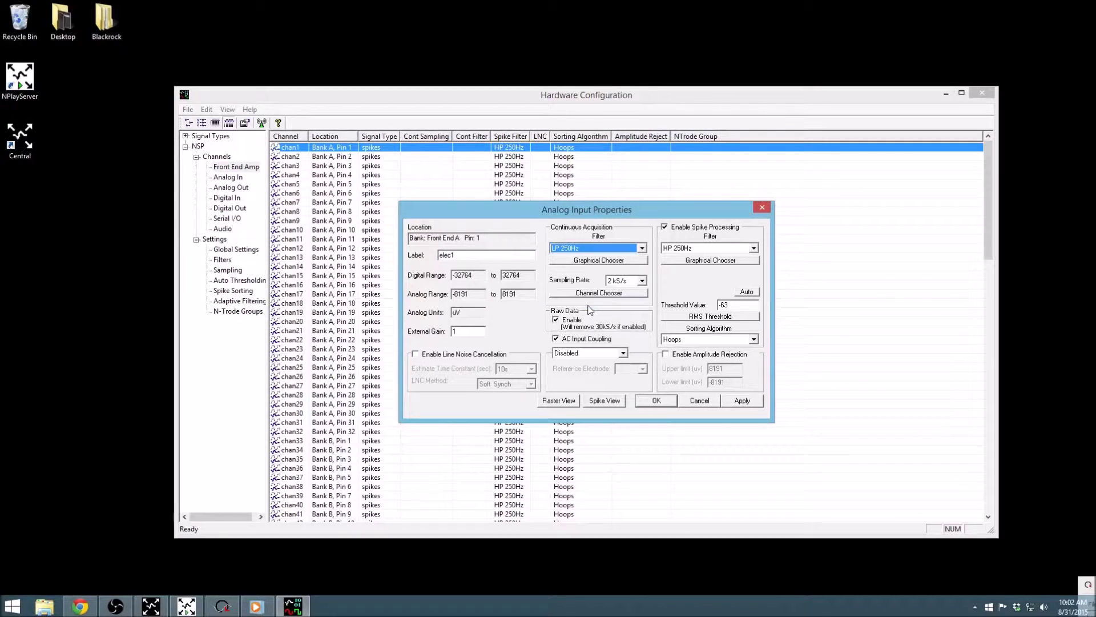
Step: Set elec1's spike processing filter to HP 750Hz and its threshold value to -70, and accept the channel properties
left_click(702, 248)
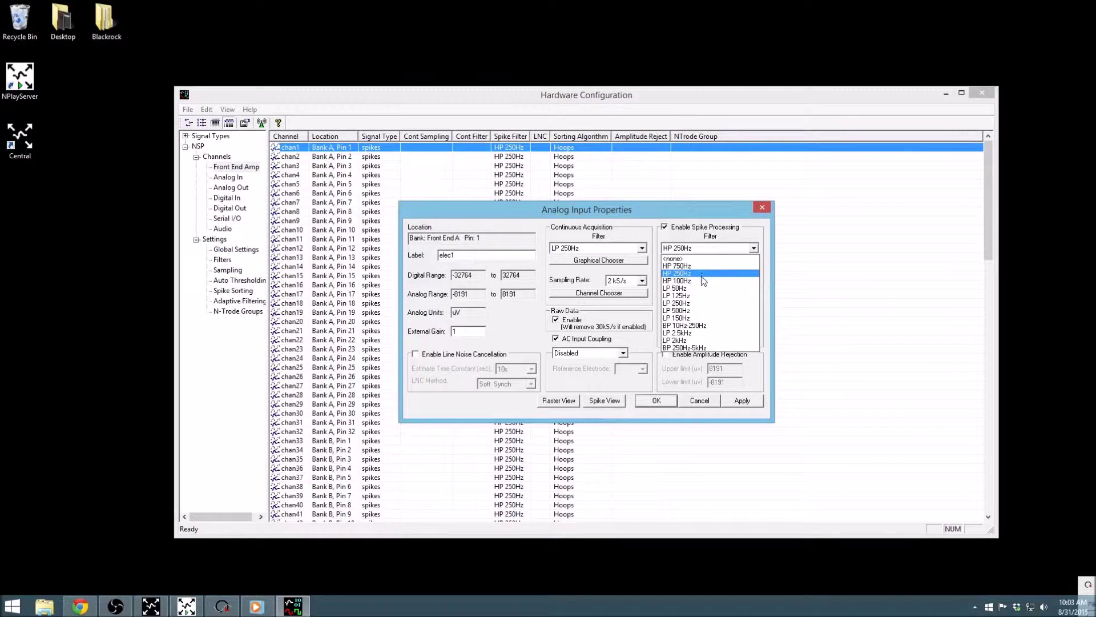
left_click(695, 266)
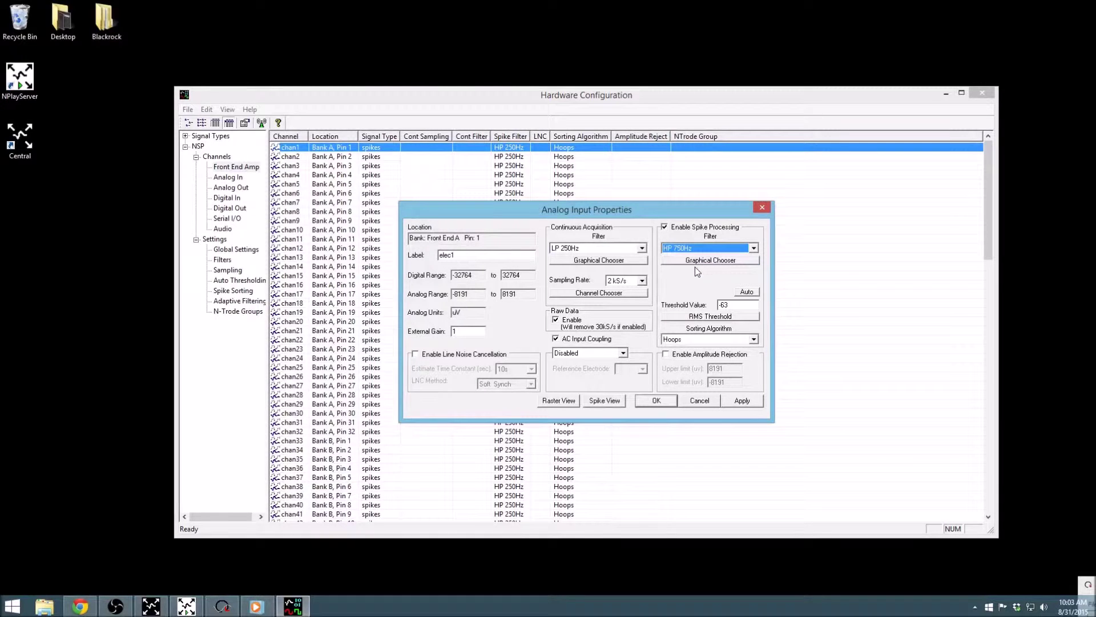
left_click(738, 306)
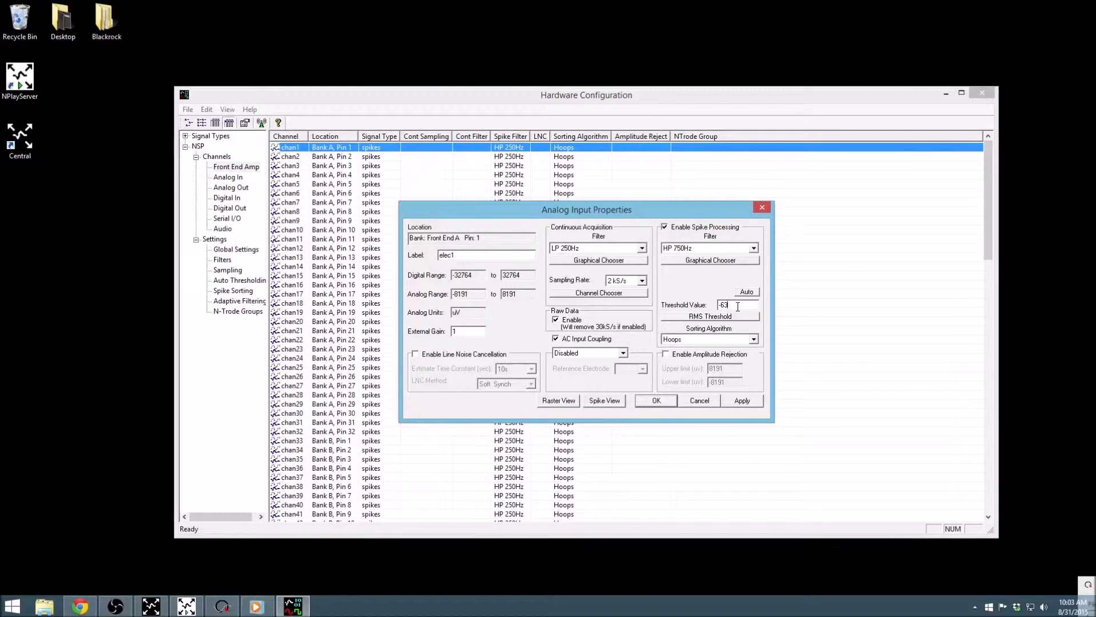
key("BackSpace")
key("BackSpace")
type("70")
left_click(753, 295)
left_click(741, 319)
left_click(654, 401)
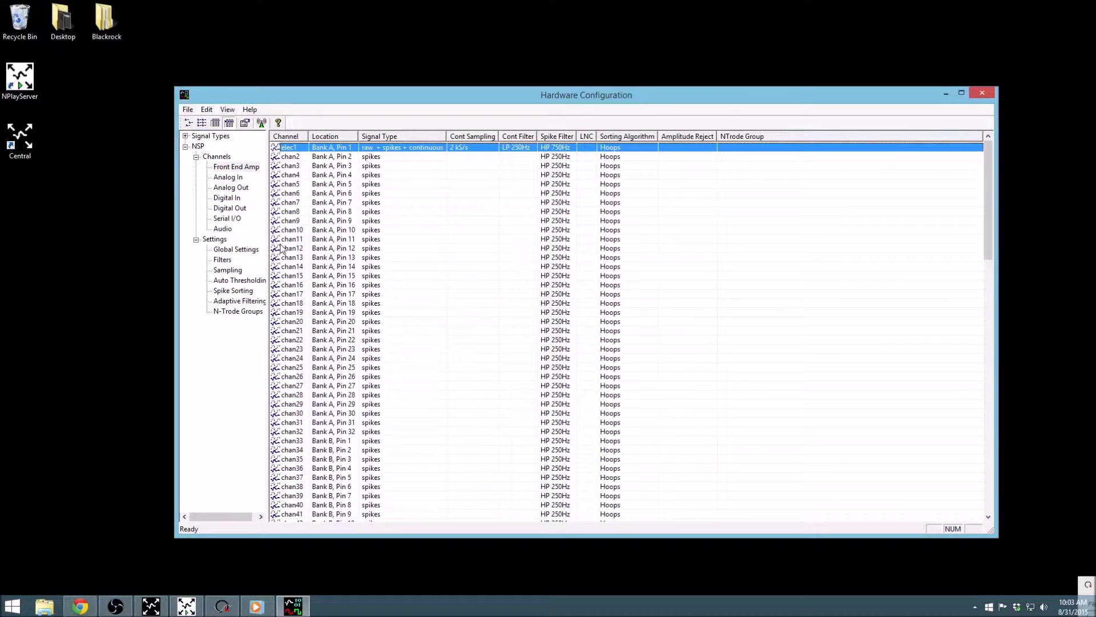
Step: Review the properties of analog input channel ainp1, including its analog range and acquisition settings, and close them
left_click(240, 178)
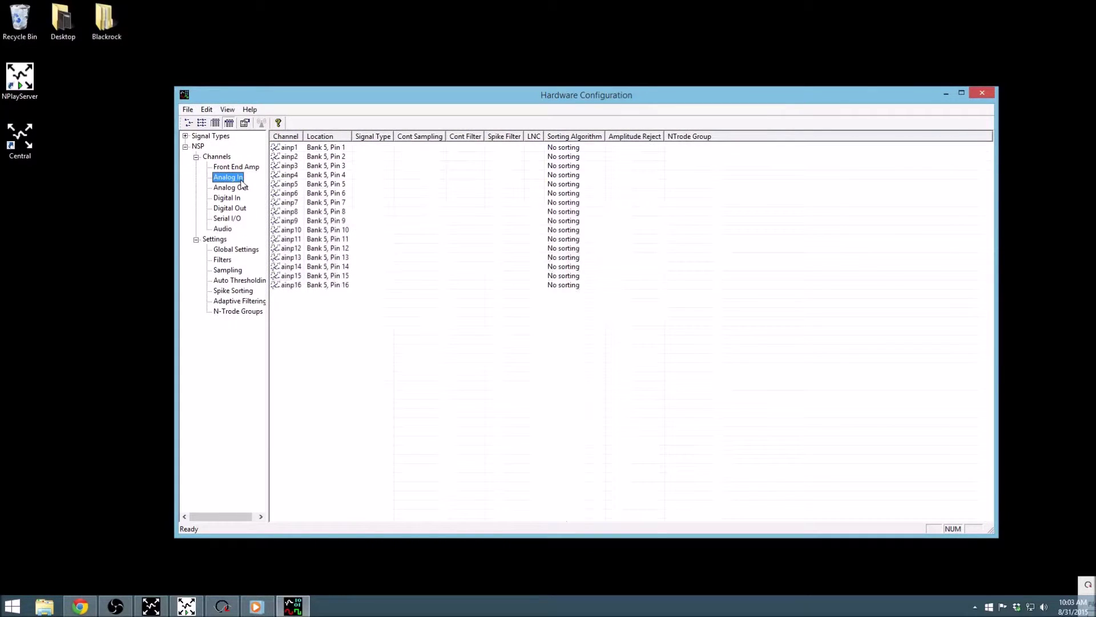
double_click(289, 149)
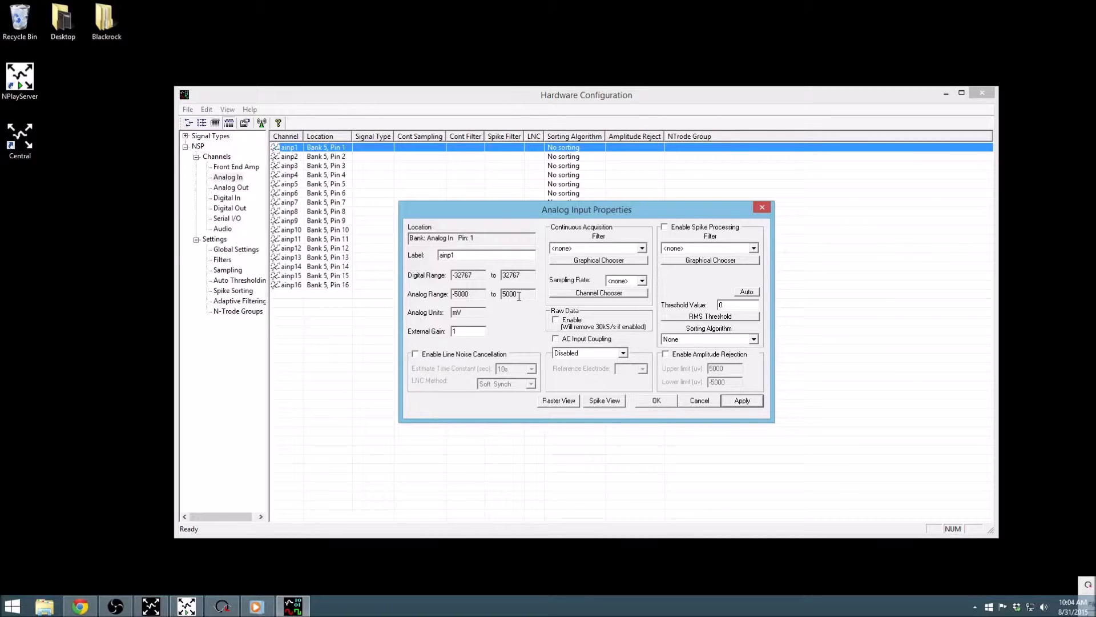
left_click(660, 402)
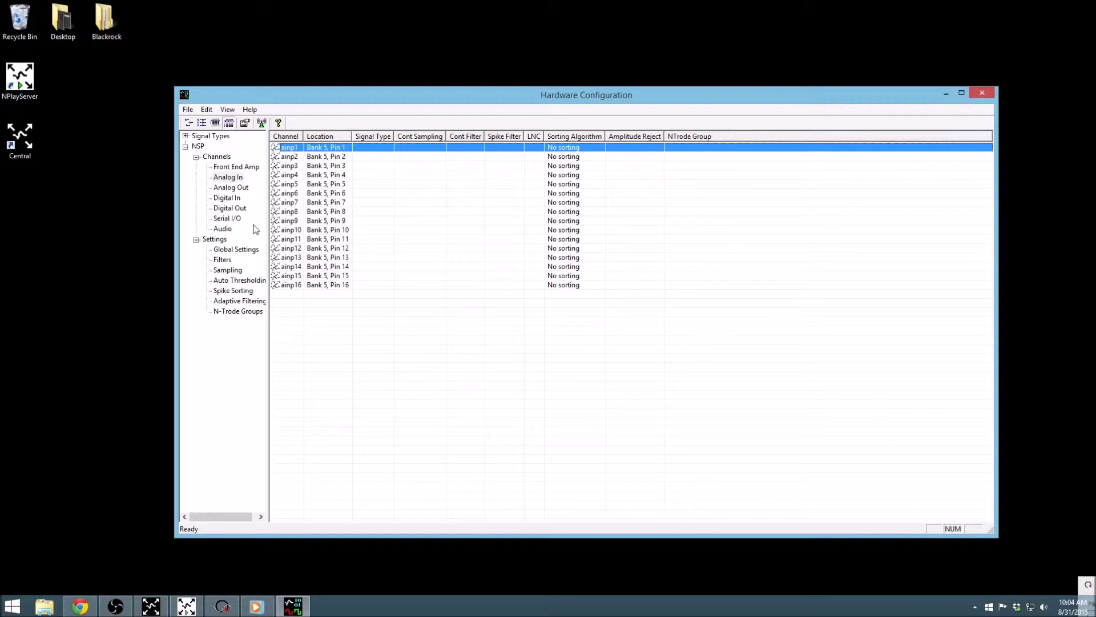
Step: Set the function of the digin digital input channel to 16-bit on bit changes and accept it
left_click(231, 200)
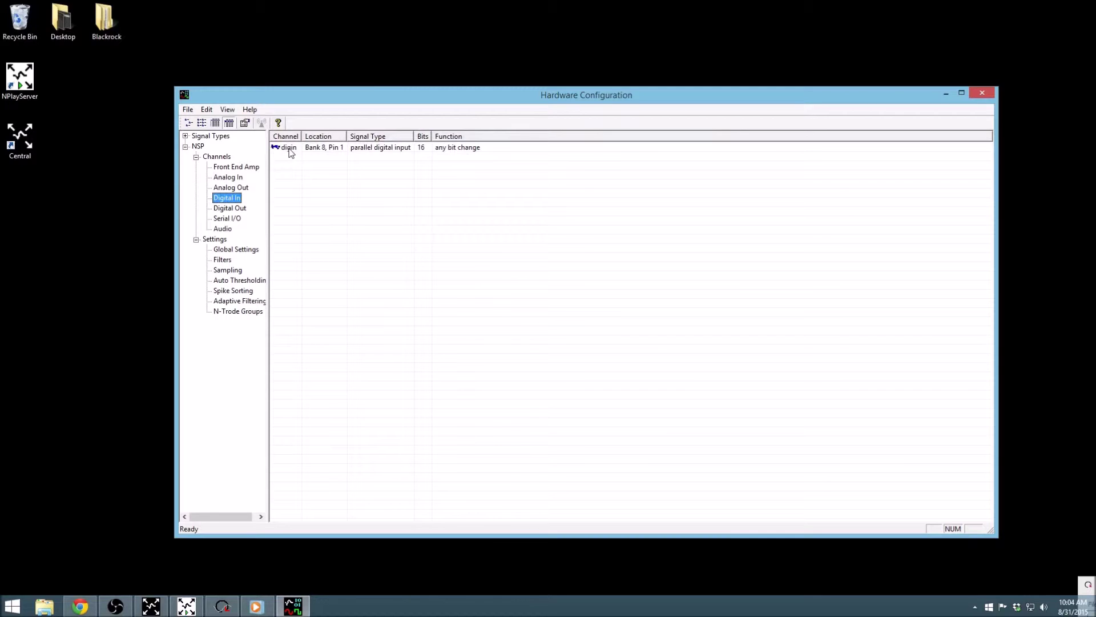
double_click(289, 148)
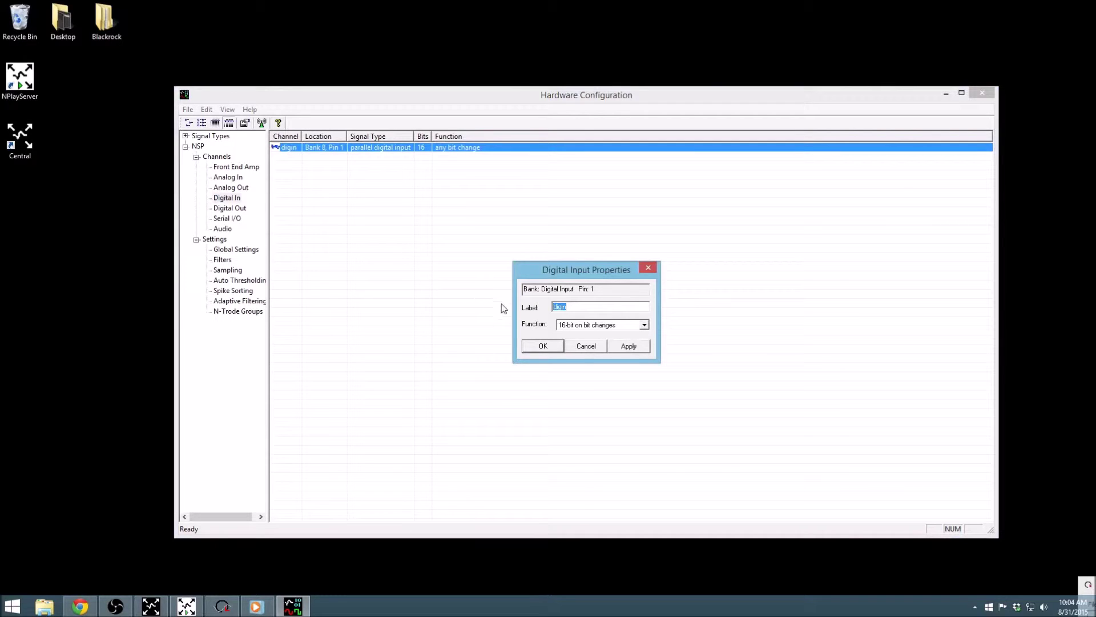
left_click(612, 327)
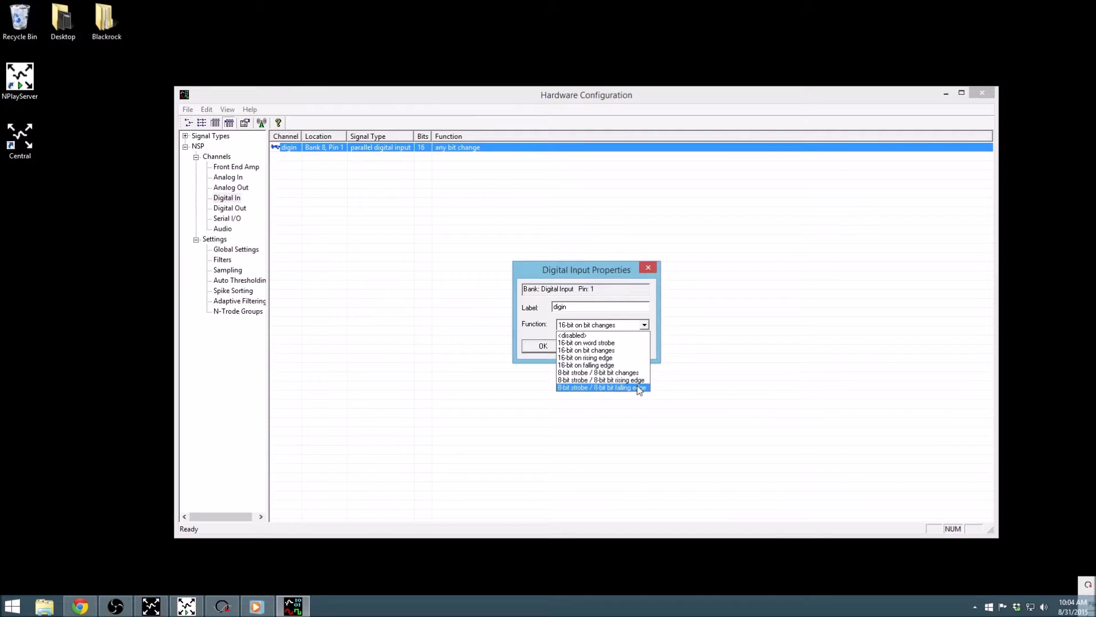
left_click(610, 350)
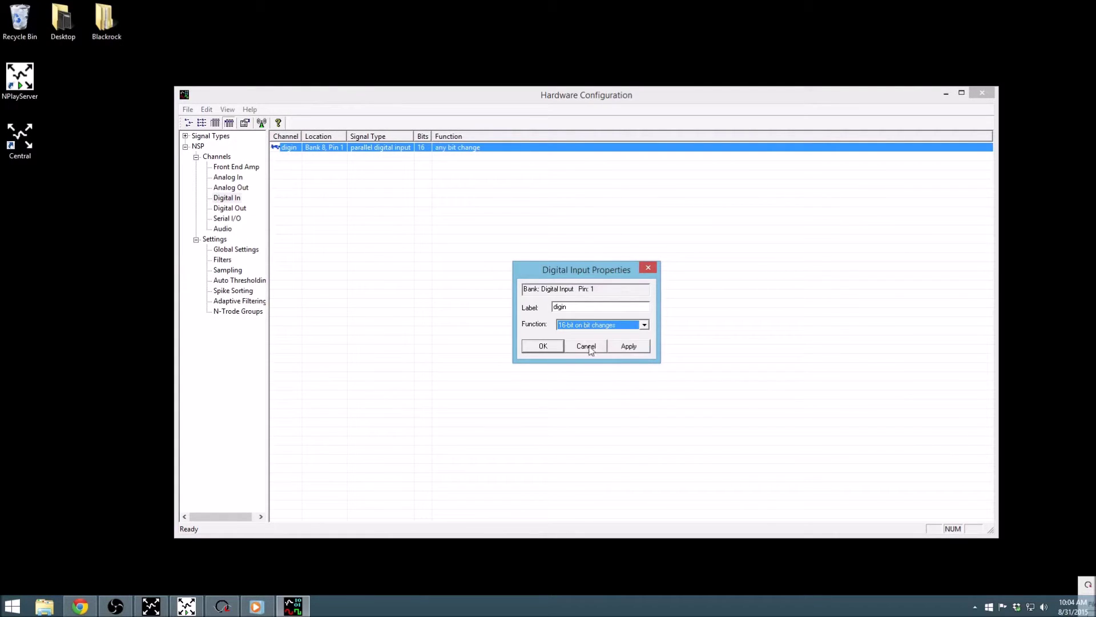
left_click(550, 343)
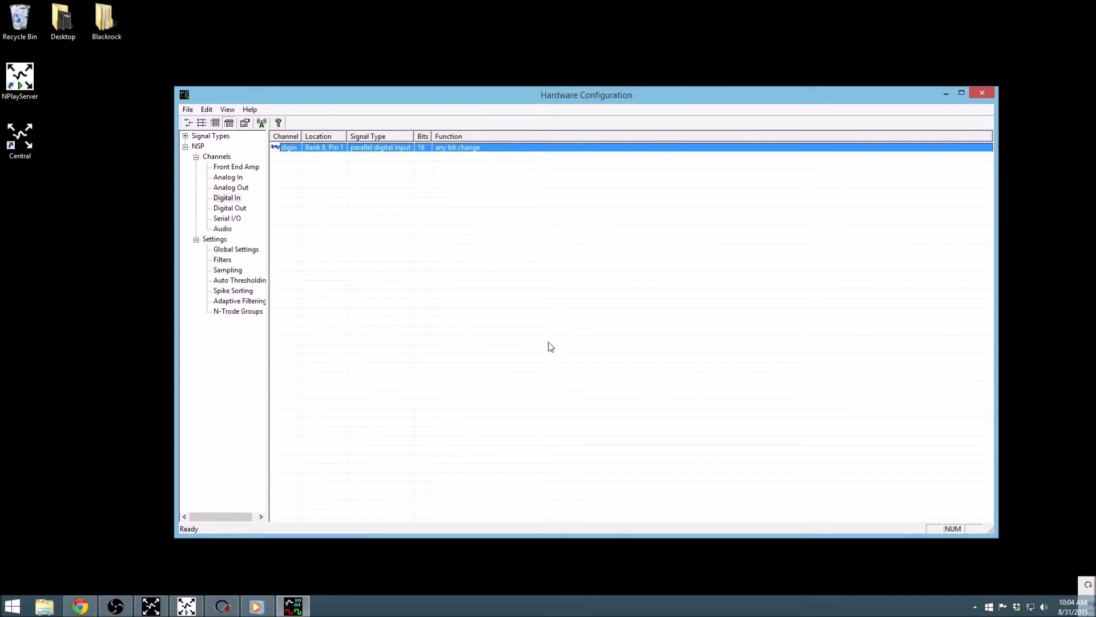
Step: Review the properties of the serial I/O channel, including baud rate and parity, and close them
left_click(238, 219)
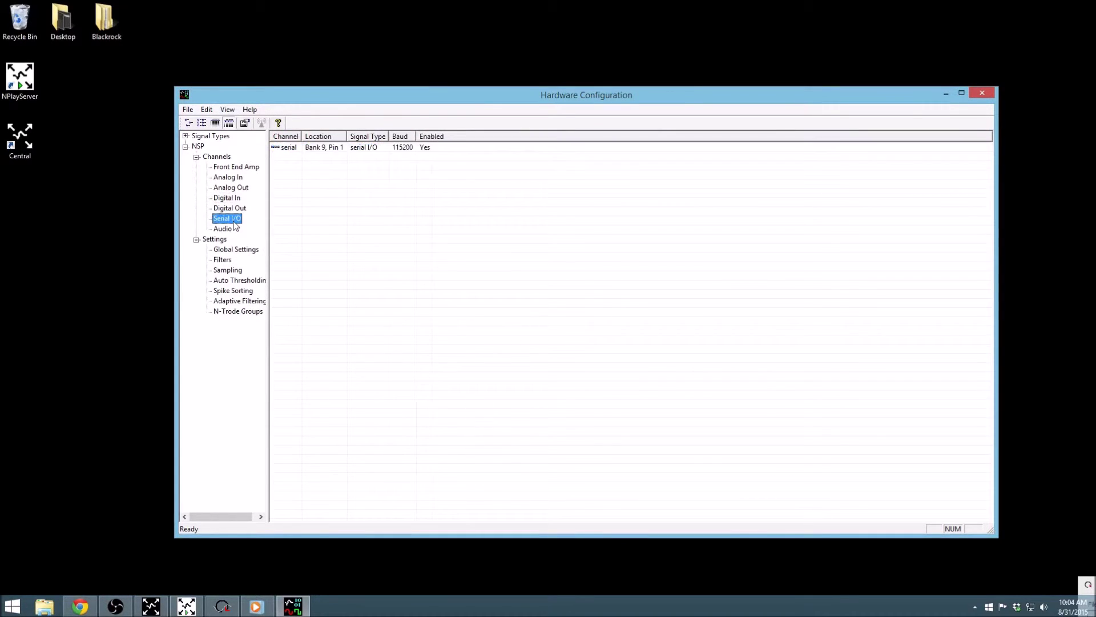
double_click(288, 149)
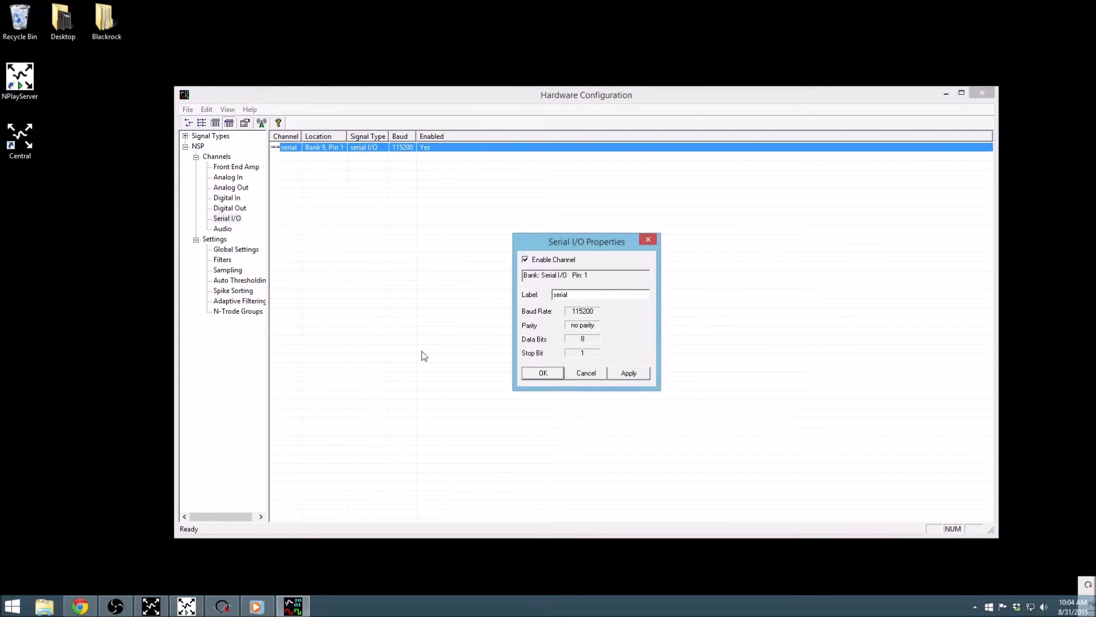
left_click(528, 375)
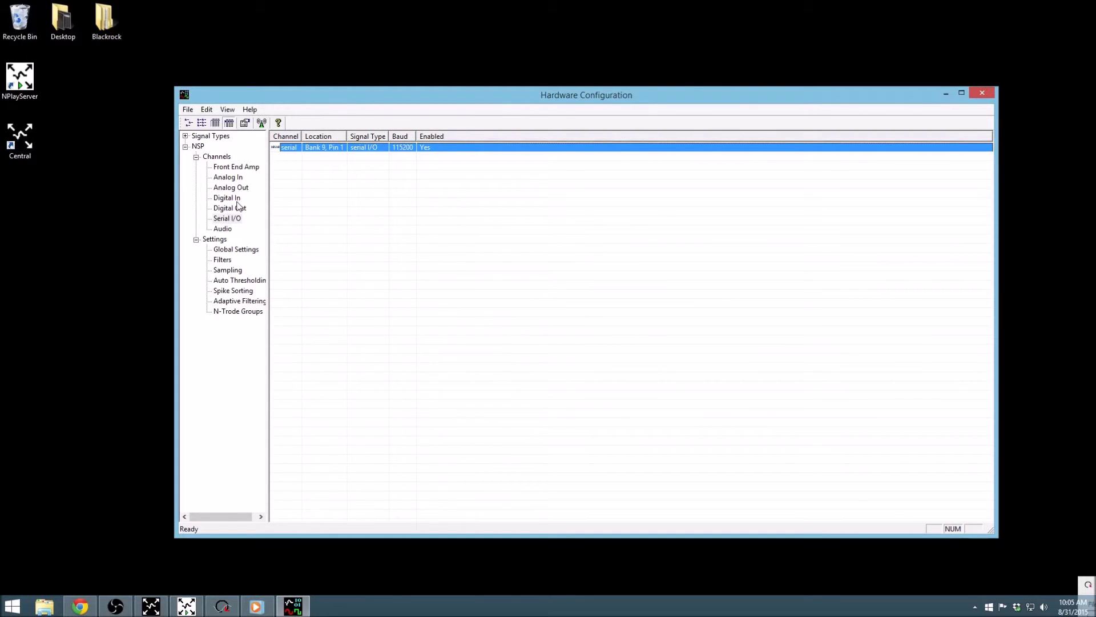
Step: Set the function of the audio1 audio output channel to Monitor (Continuous)
left_click(230, 228)
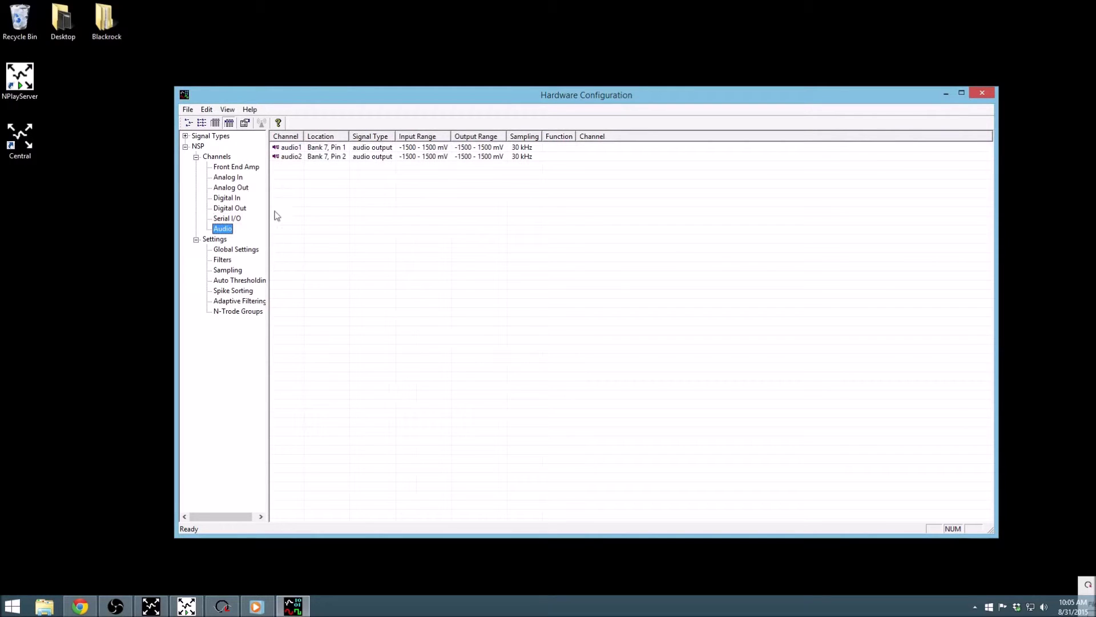
left_click(299, 147)
left_click(298, 157)
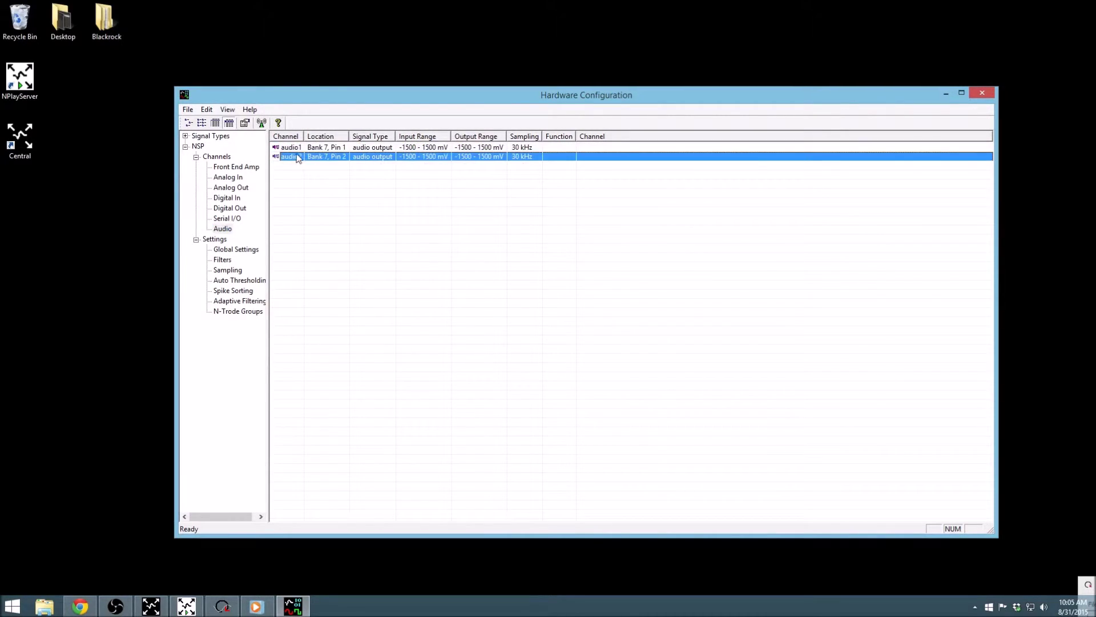
double_click(297, 148)
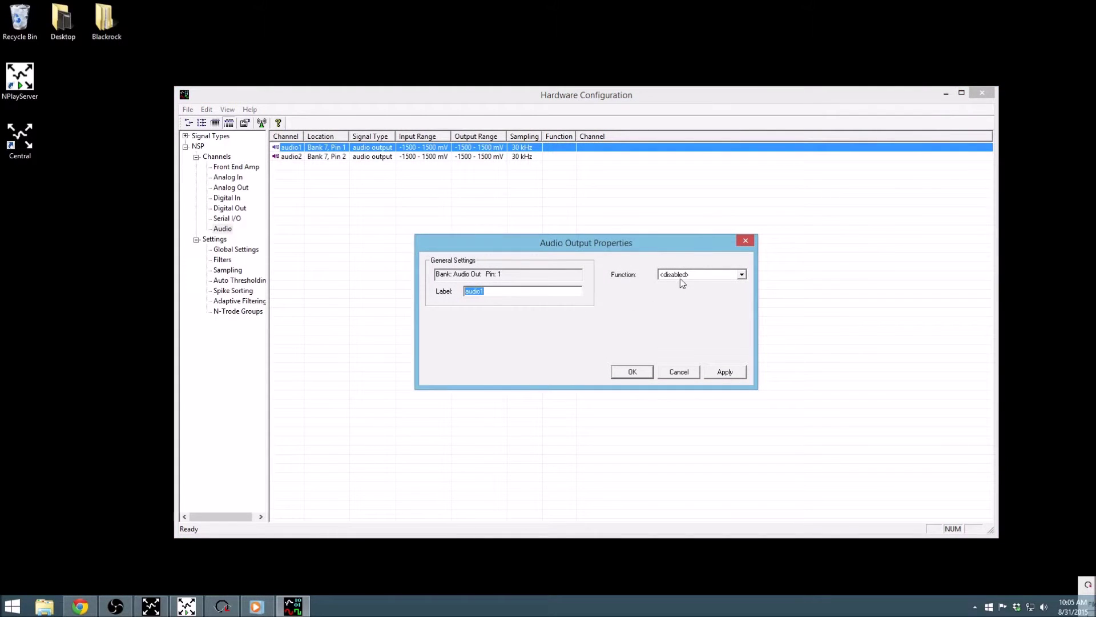
left_click(681, 276)
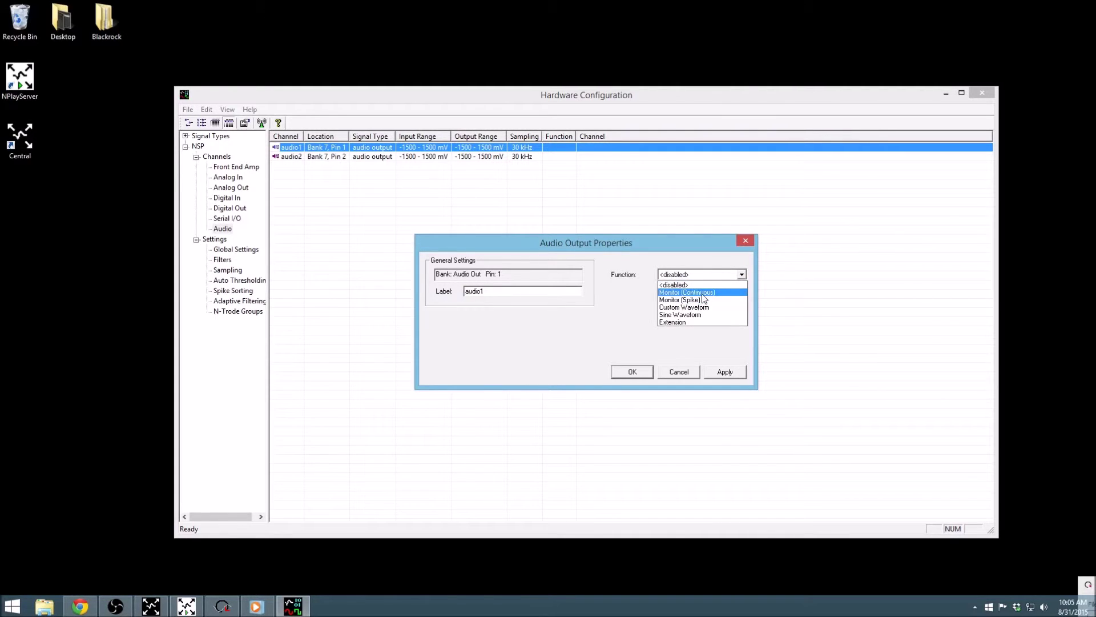
left_click(702, 293)
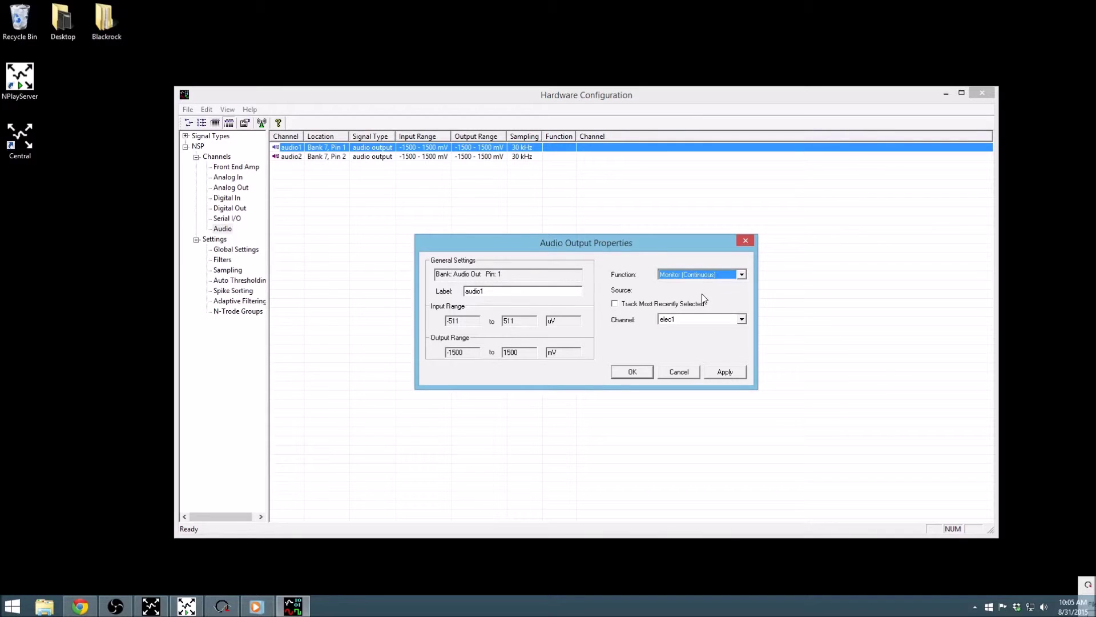
Step: Choose elec1 as audio1's monitored channel, enable tracking of the most recently selected channel, and accept the properties
left_click(701, 320)
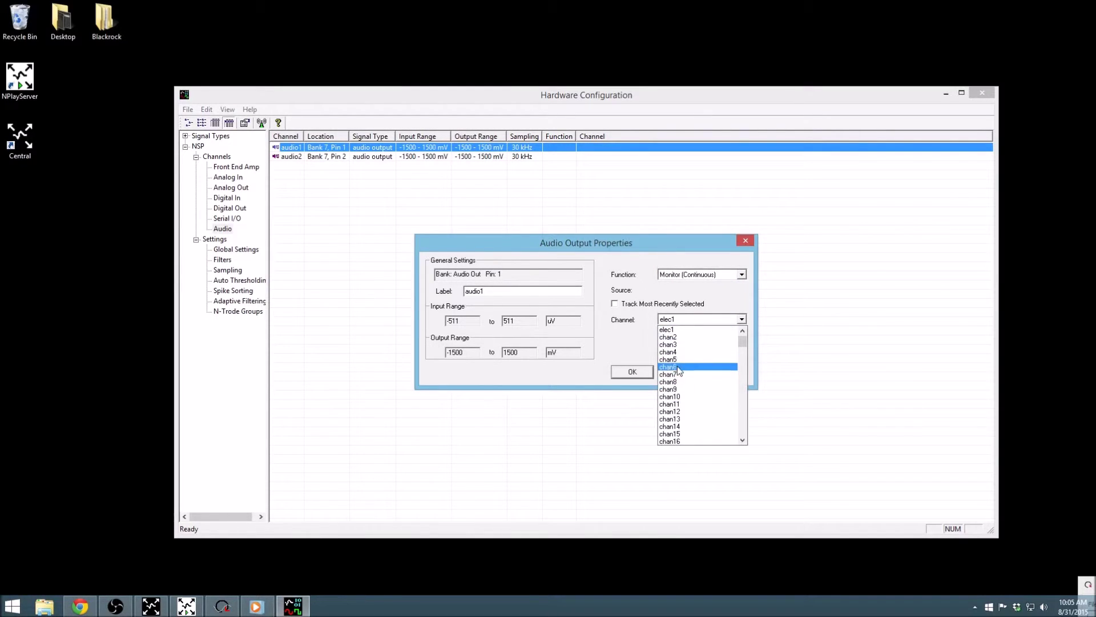
left_click(676, 330)
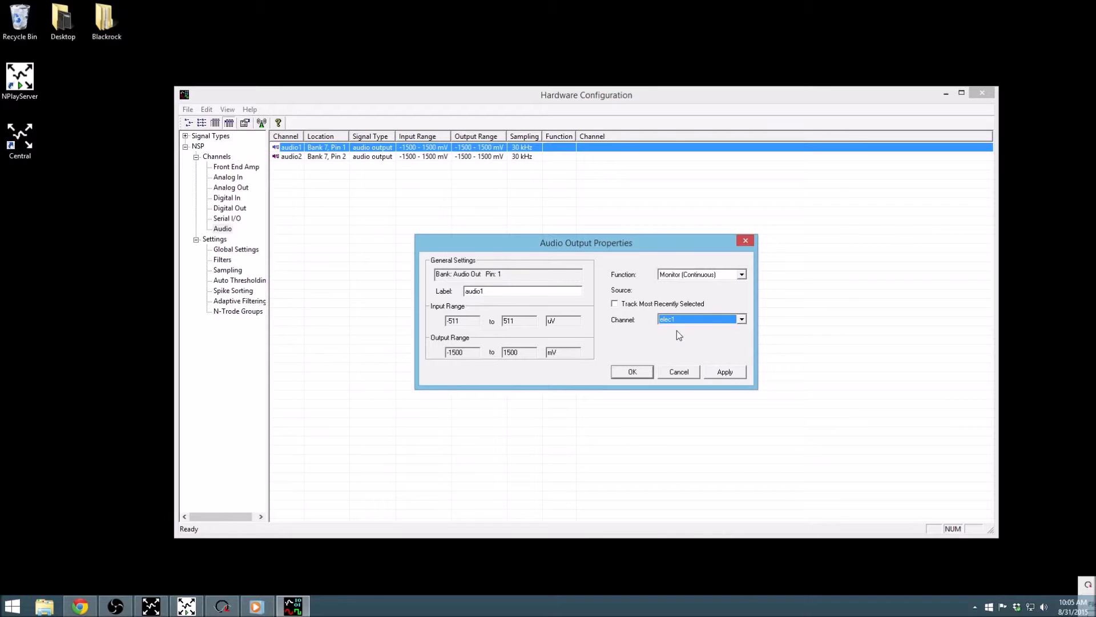
left_click(634, 310)
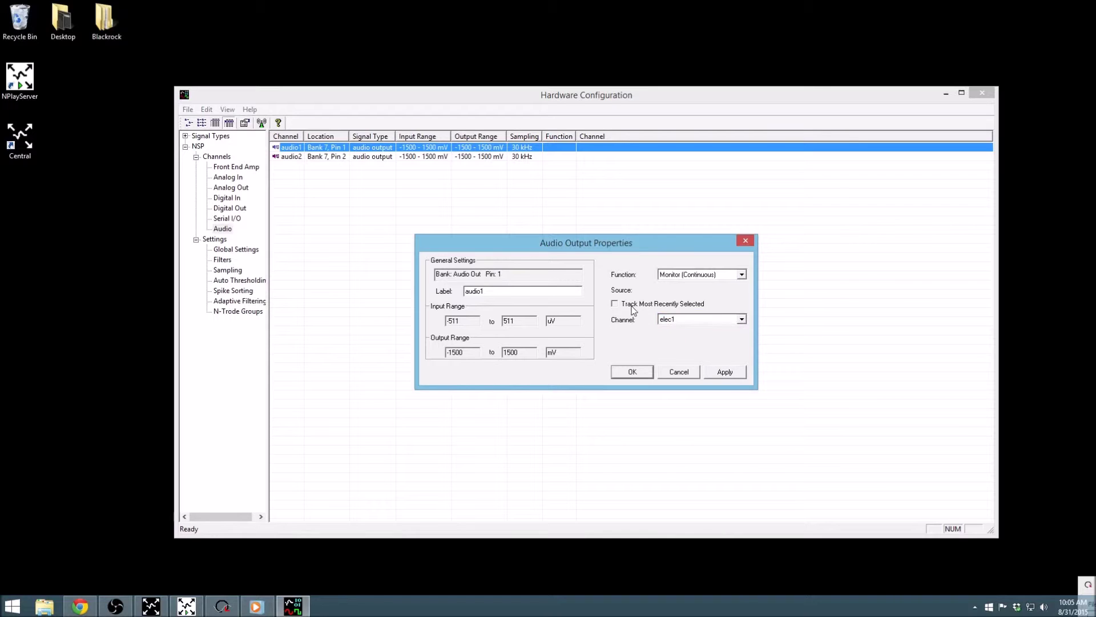
left_click(632, 372)
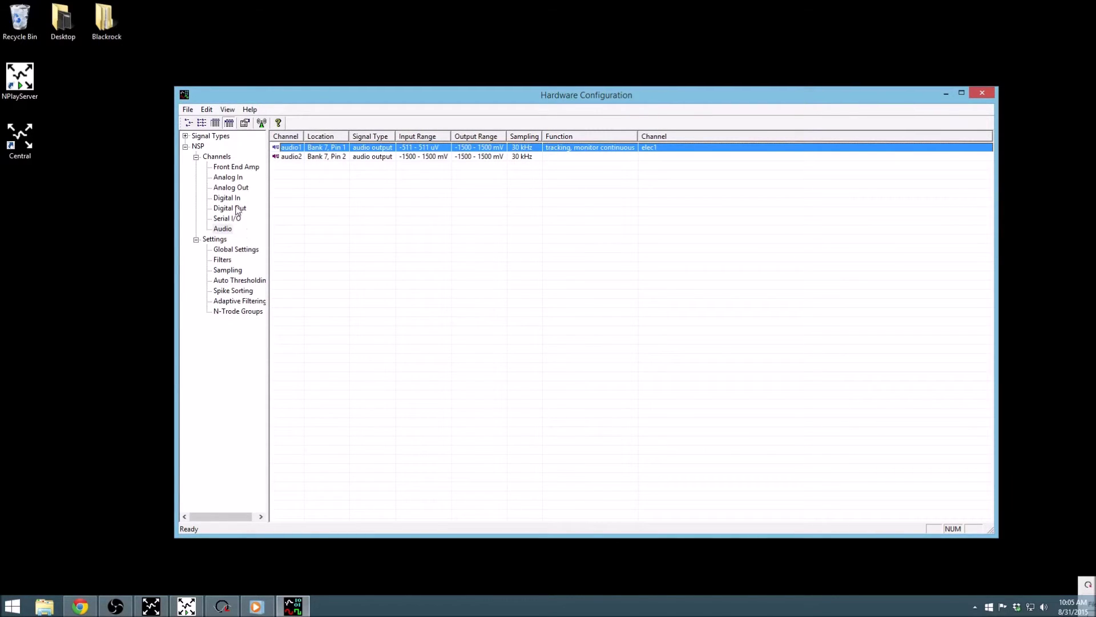
Step: Set the function of the aout1 analog output channel to Custom Waveform
left_click(232, 188)
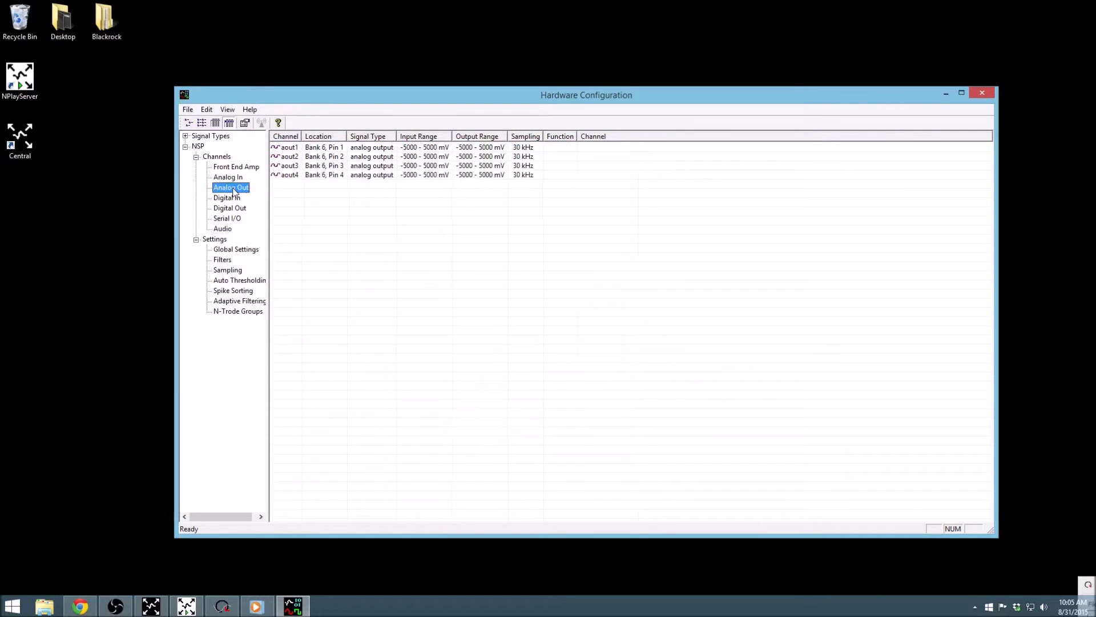
double_click(284, 148)
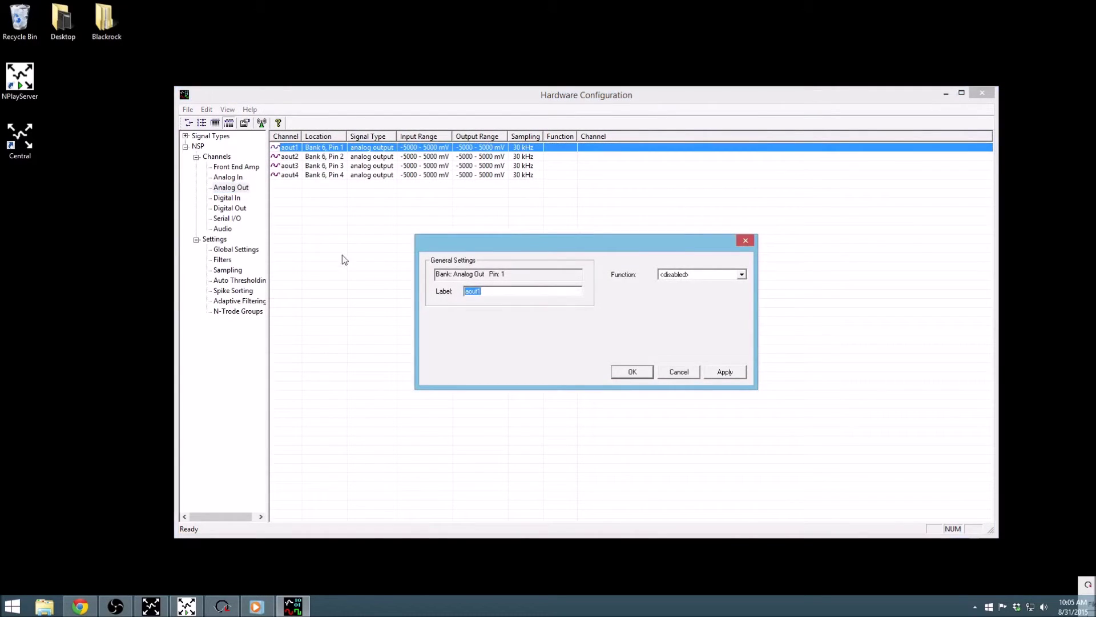
left_click(677, 275)
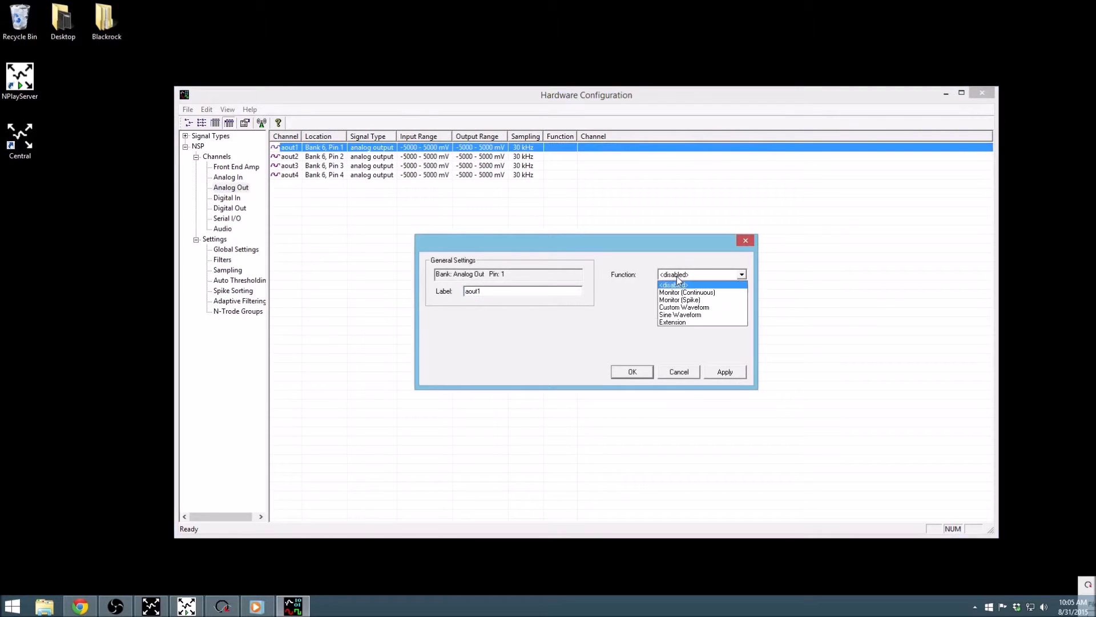
left_click(705, 309)
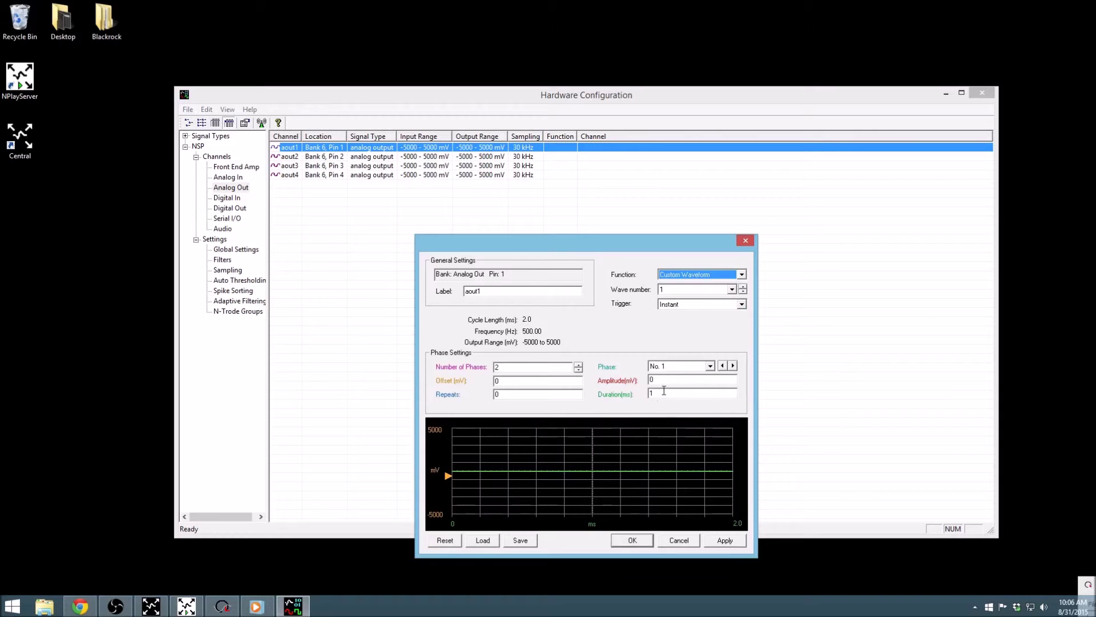
Step: Review the phase amplitude and duration of aout1's custom waveform, set its trigger to Off, and accept the properties
left_click(664, 391)
left_click(666, 380)
left_click(702, 304)
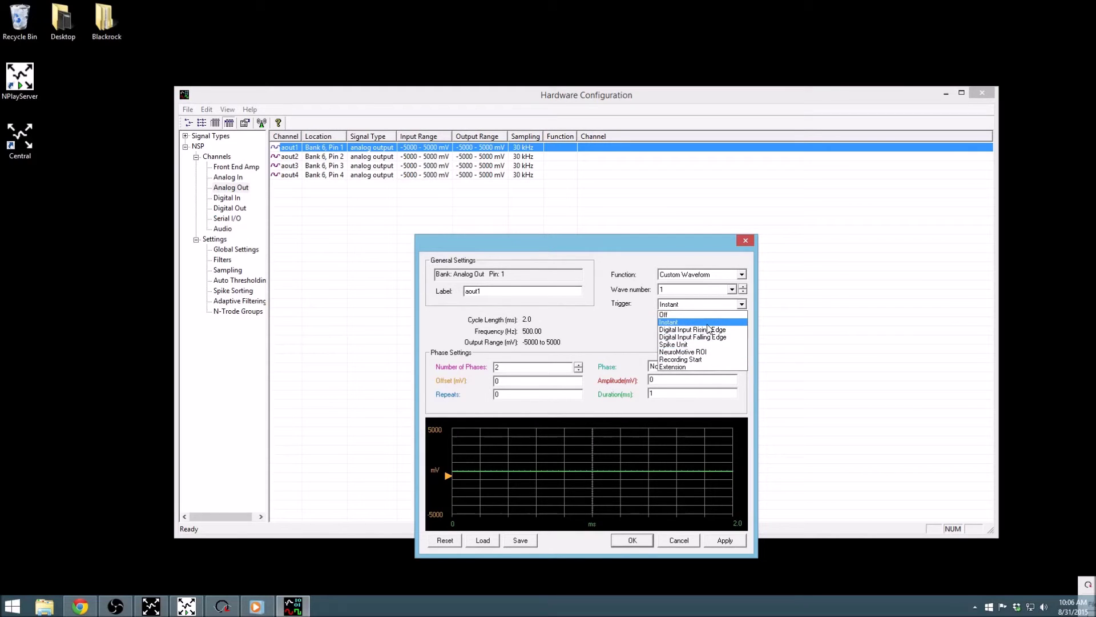
left_click(703, 315)
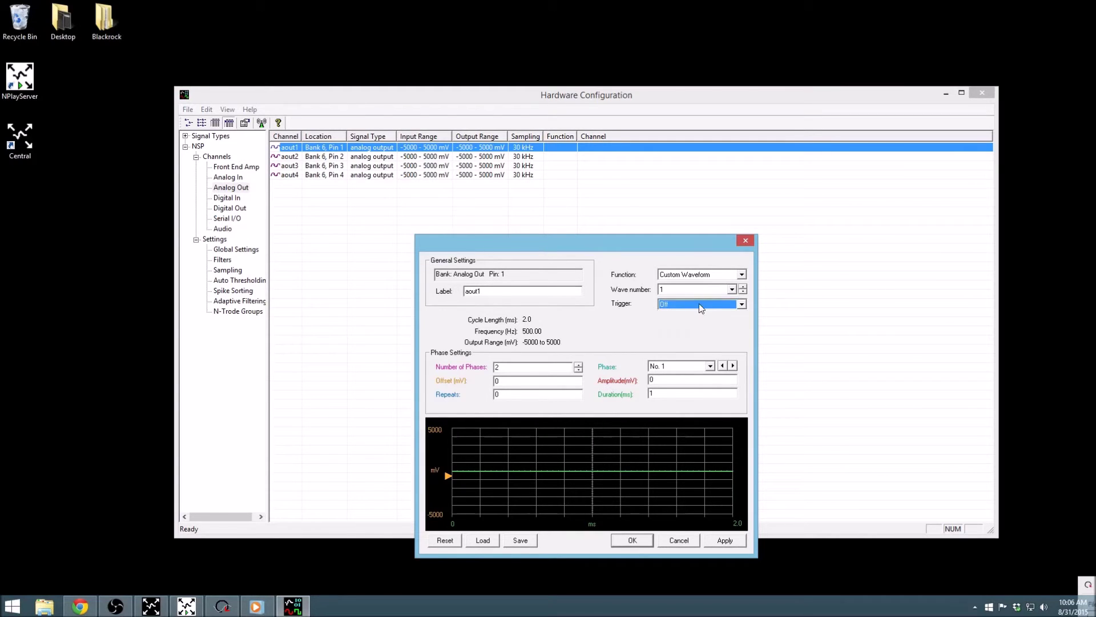
left_click(699, 303)
left_click(699, 303)
left_click(646, 541)
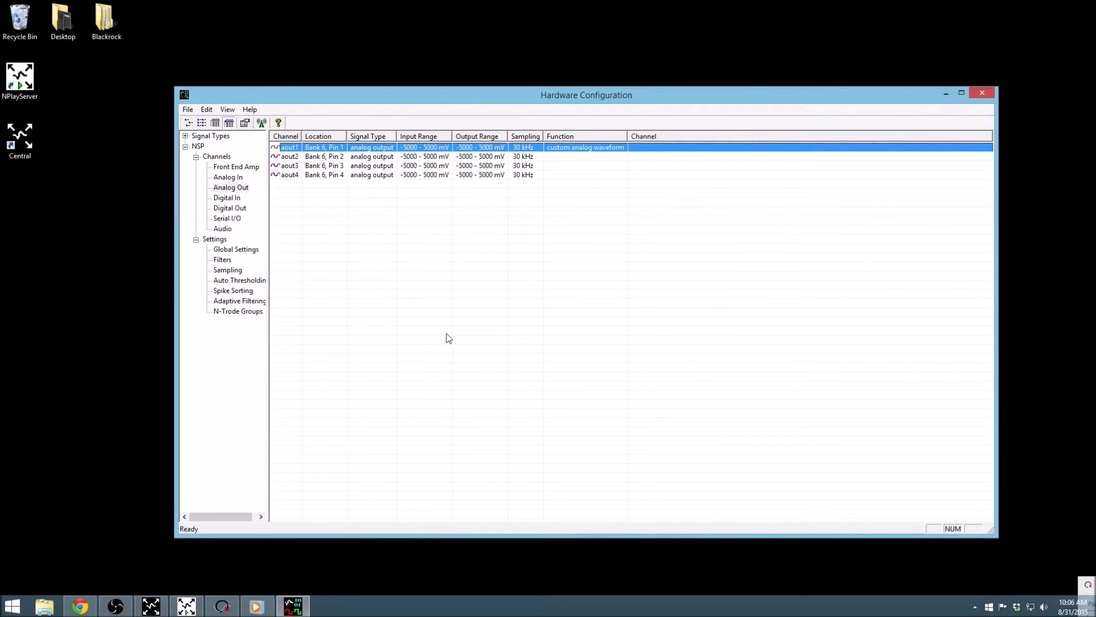
Step: Set the dout1 digital output channel to Timed, accept its properties, and close the Hardware Configuration window
left_click(234, 209)
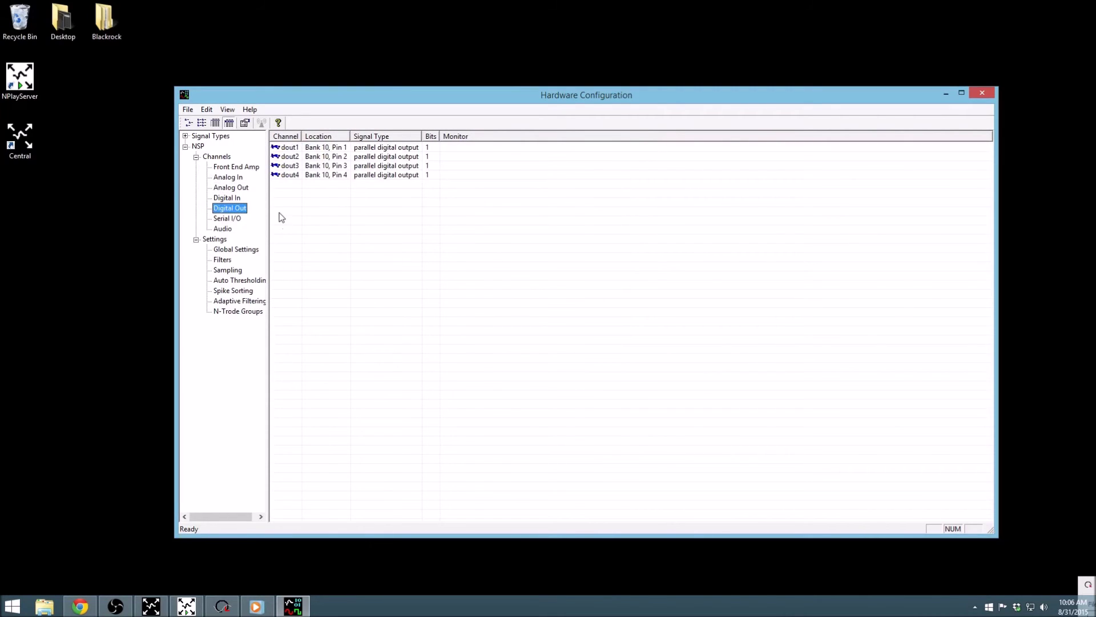
double_click(294, 148)
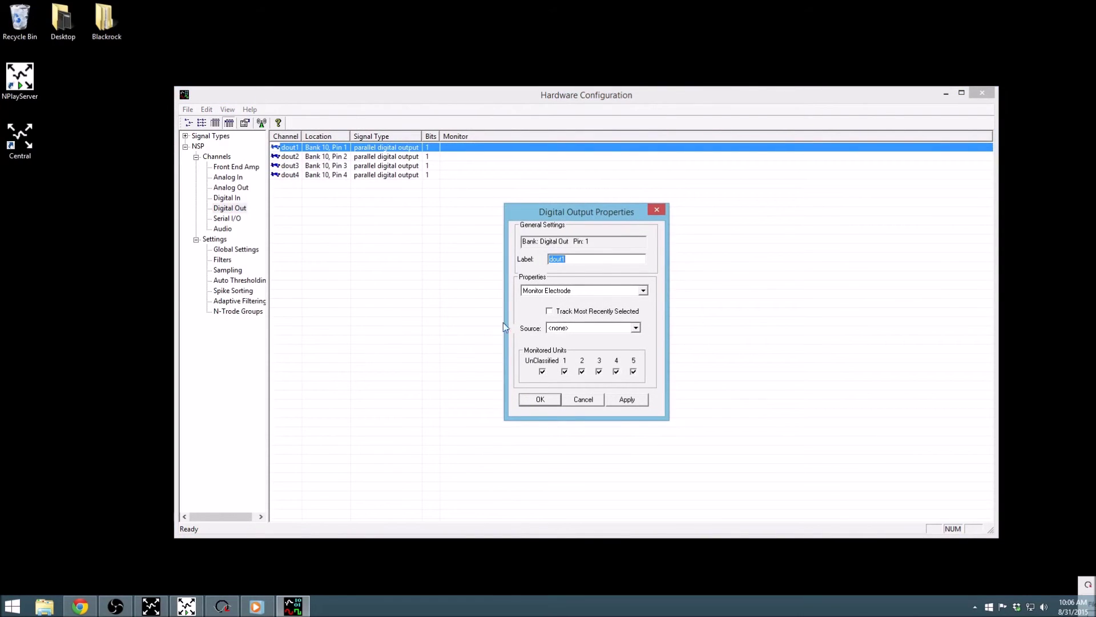
left_click(576, 293)
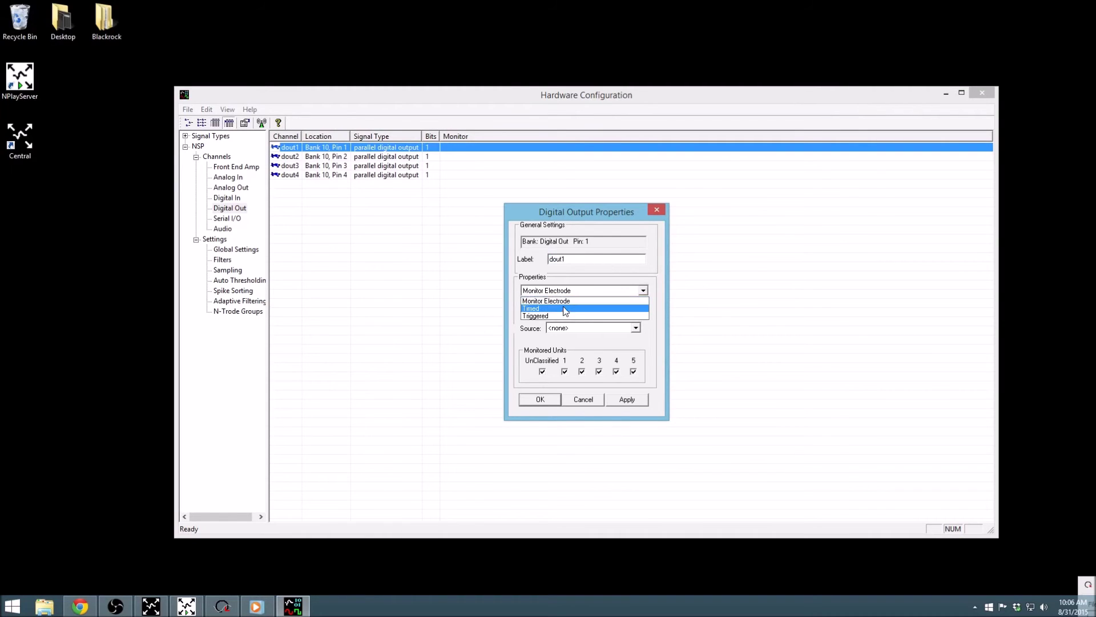
left_click(565, 309)
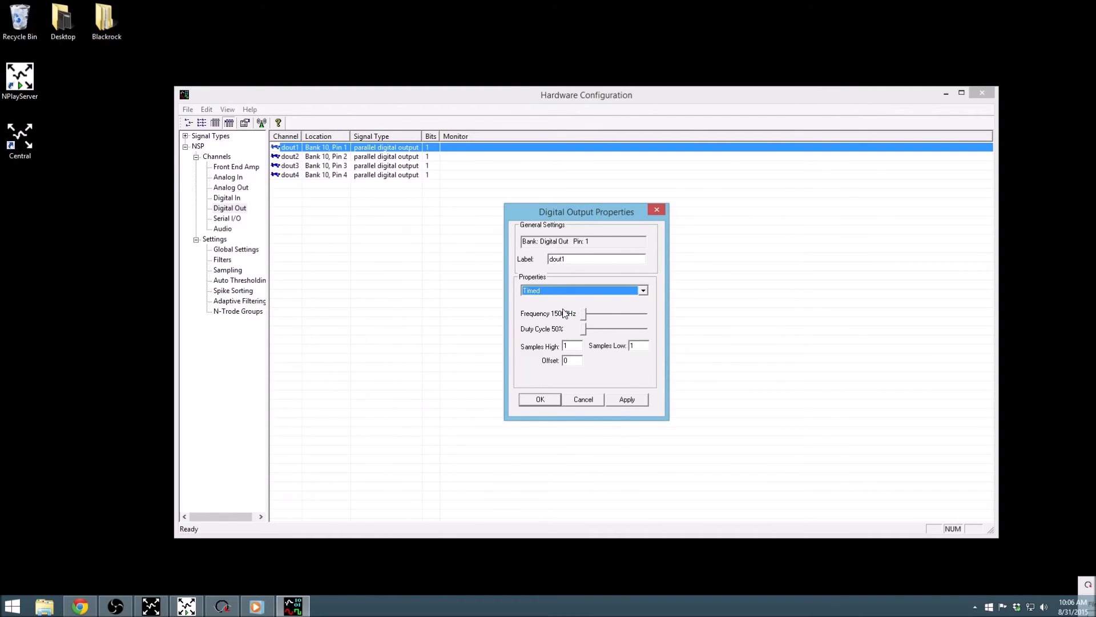
left_click(540, 399)
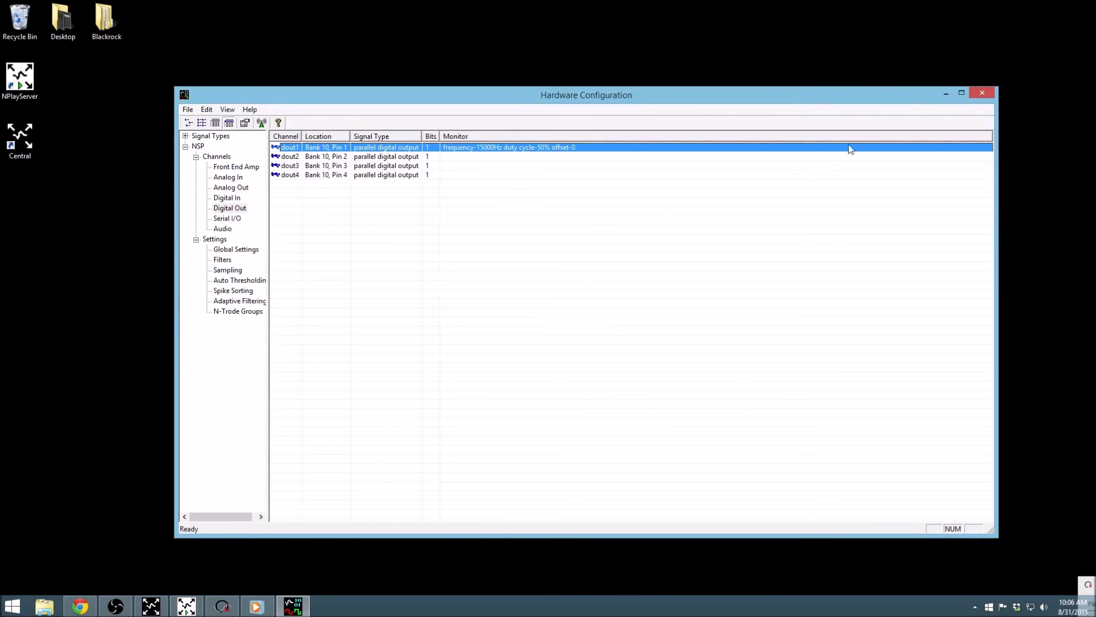
left_click(976, 91)
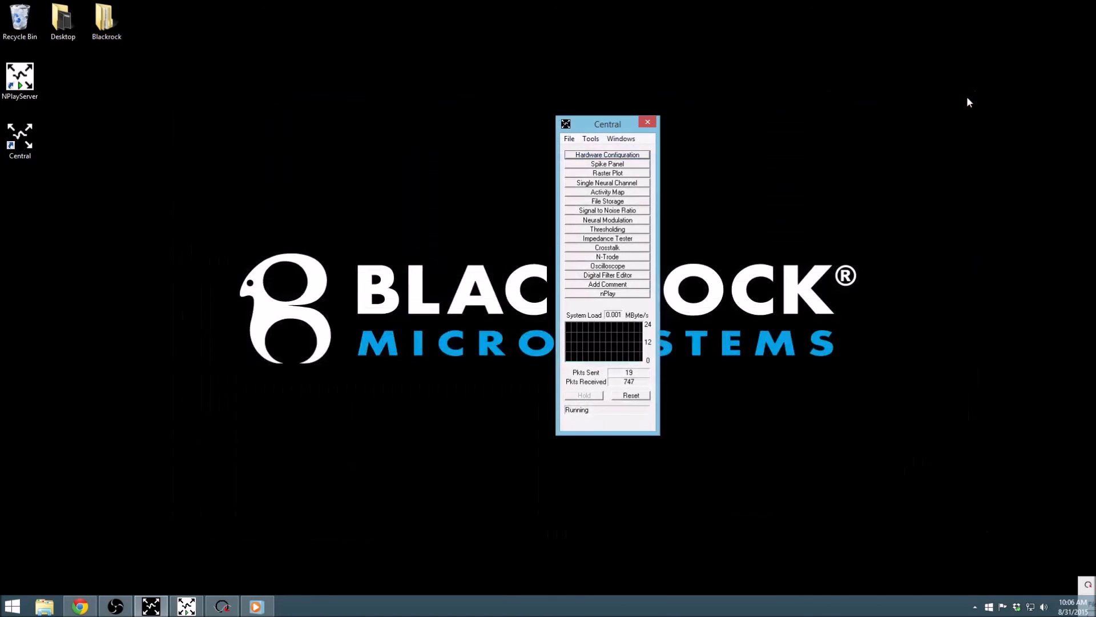